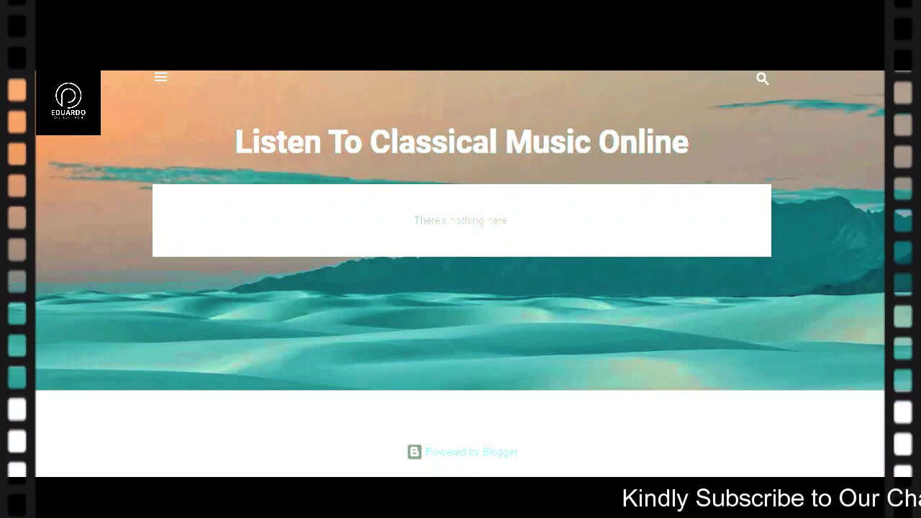
Go to the Google homepage and search for "free blogger templates"
text(google co)
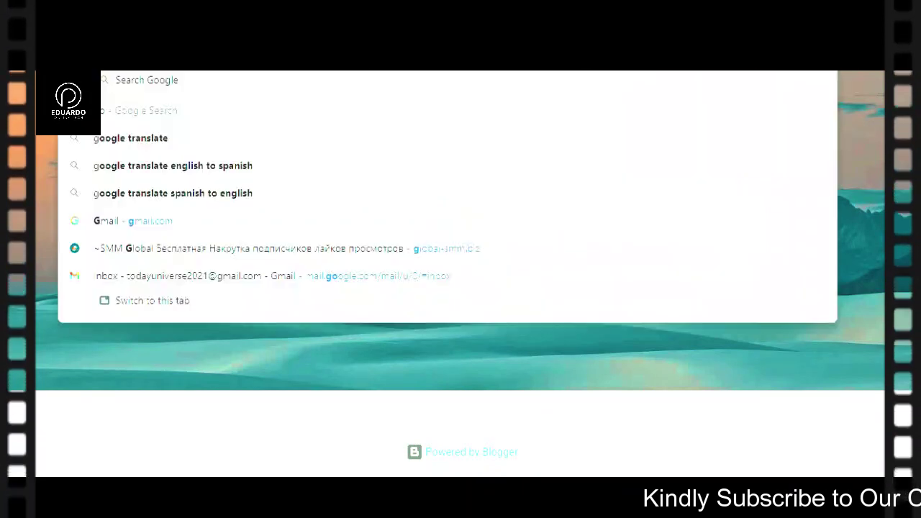
key(Return)
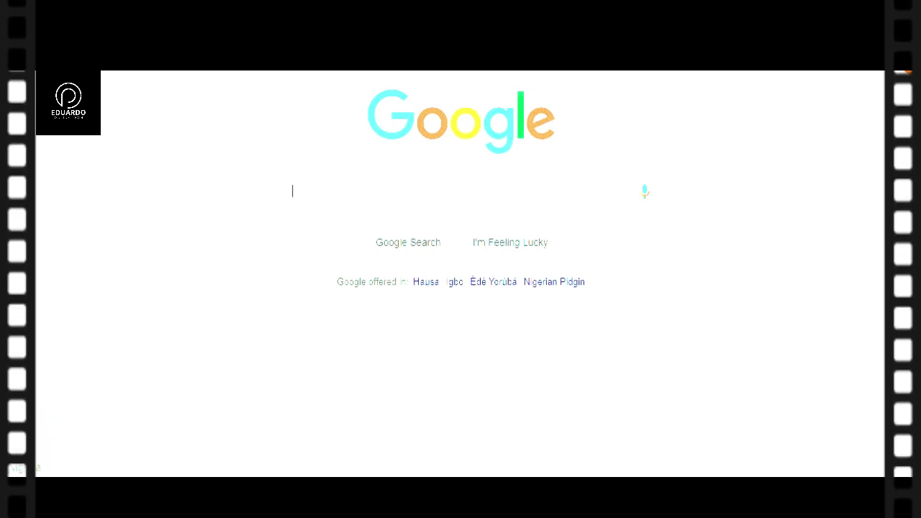
text(fr)
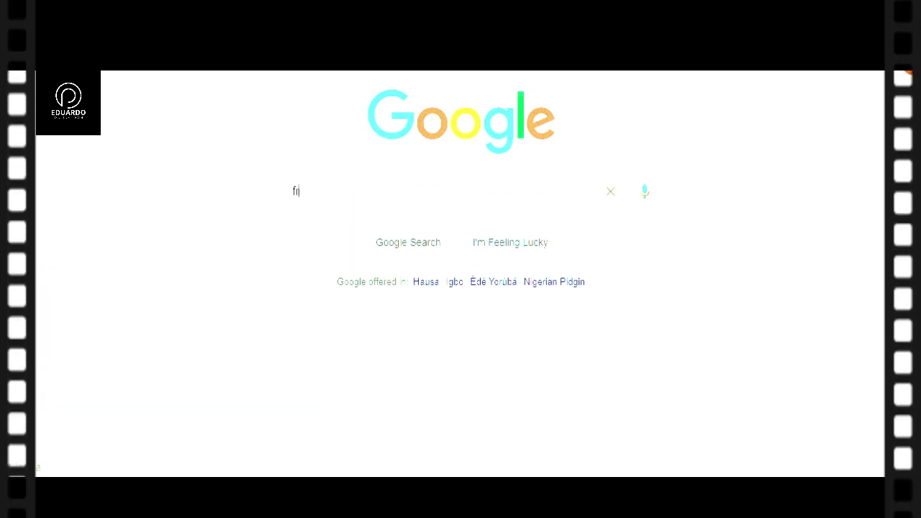
text(ee blo)
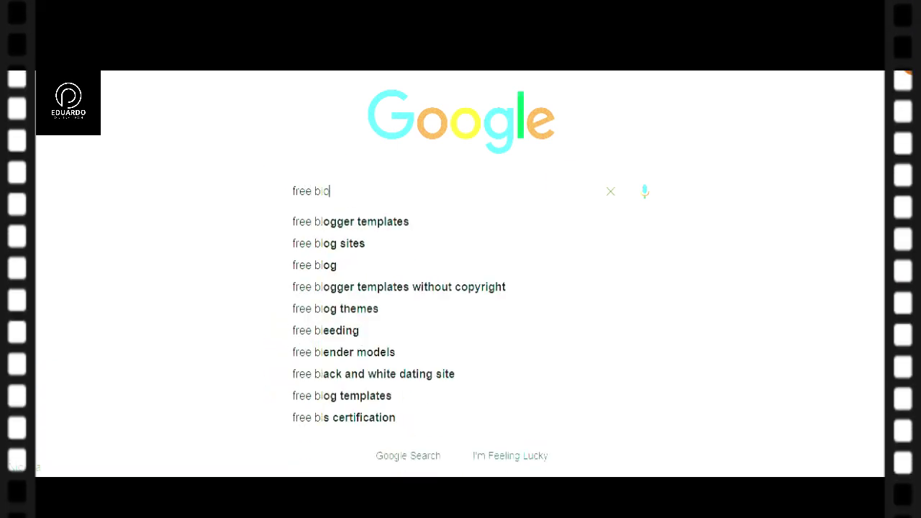
text(gger templates)
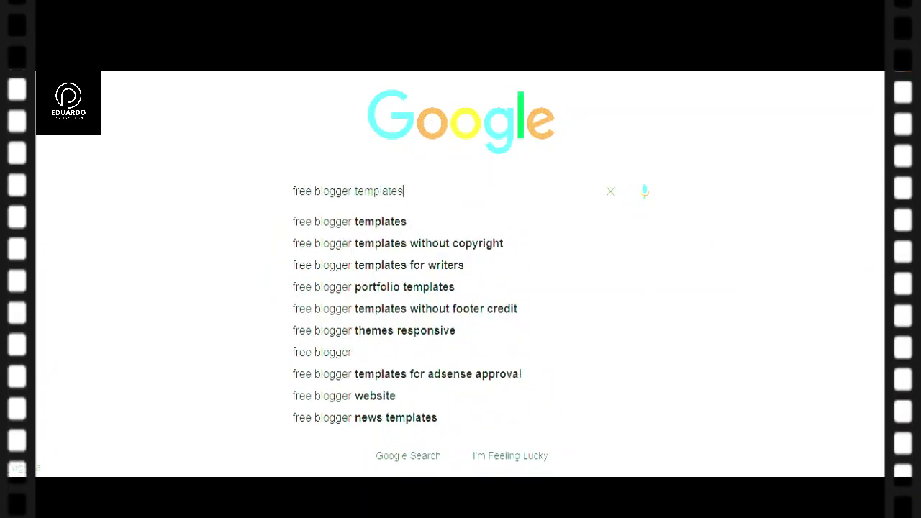
key(Return)
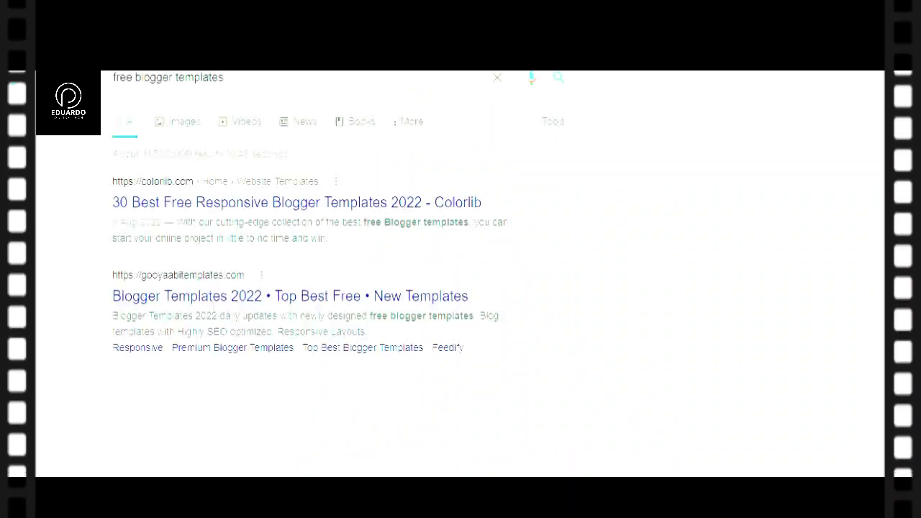
Refine the search to "free blogger templates without copyright"
click(273, 75)
text(without)
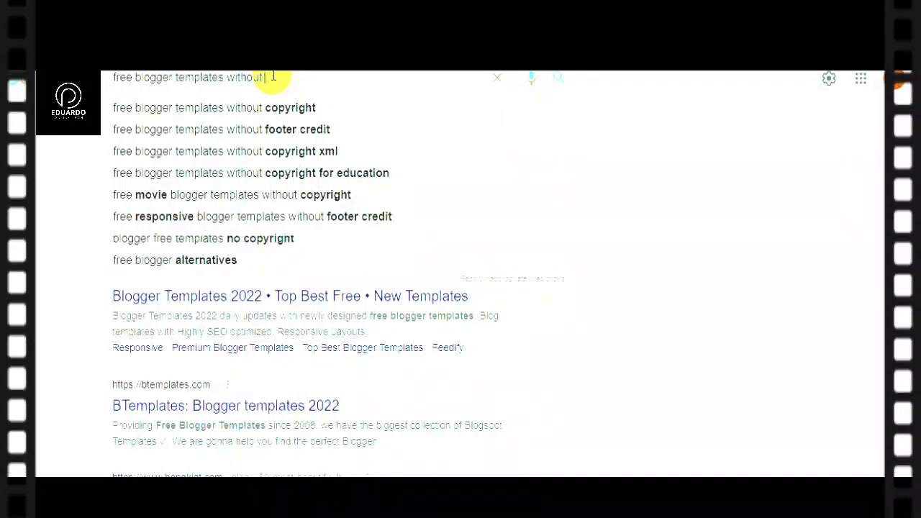
key(Down)
key(Return)
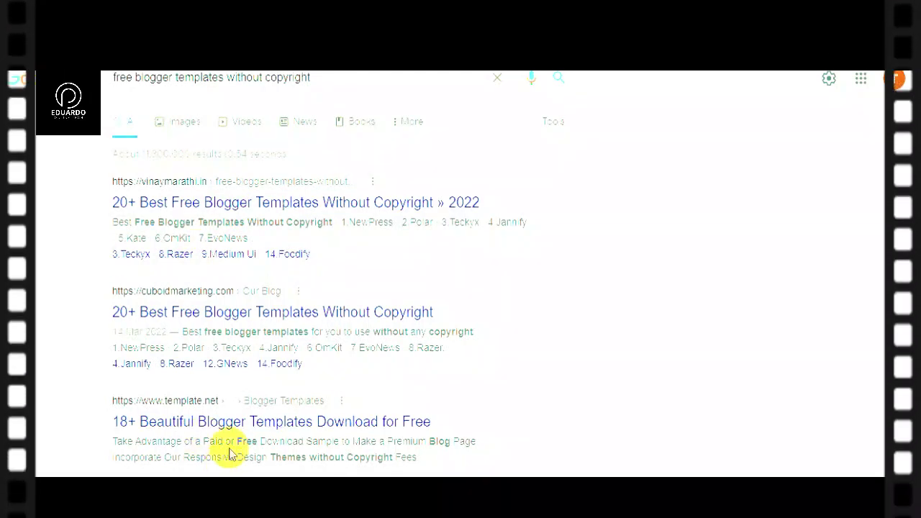
Open the template.net result "18+ Beautiful Blogger Templates Download for Free" in a new tab and look through the other results
right_click(244, 429)
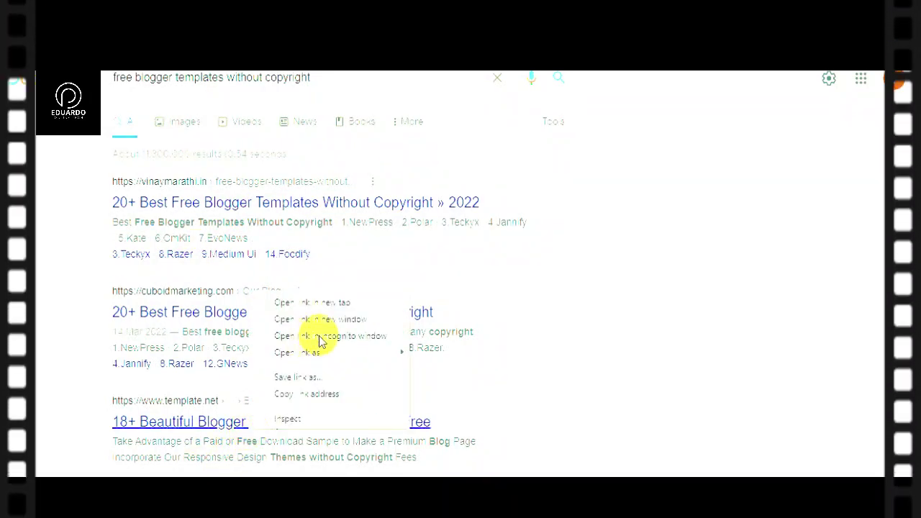
click(342, 303)
scroll(460, 273, down, 3)
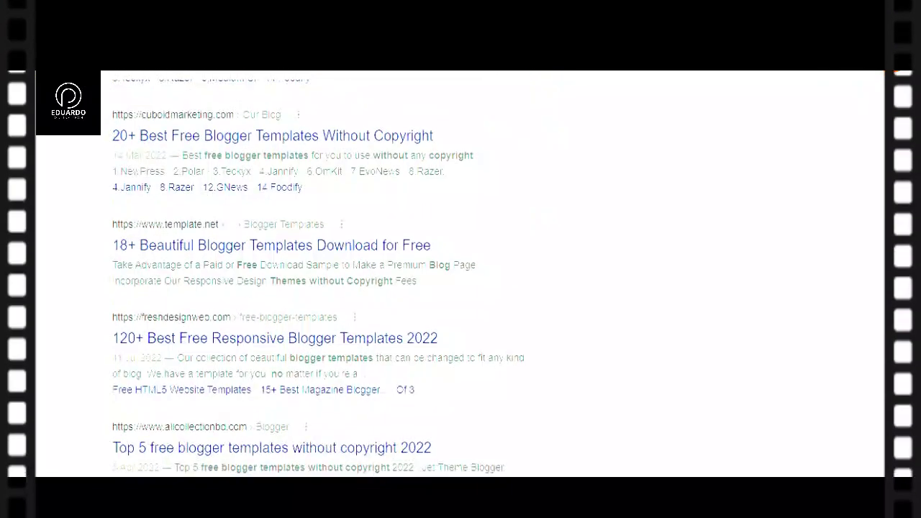
scroll(318, 278, down, 3)
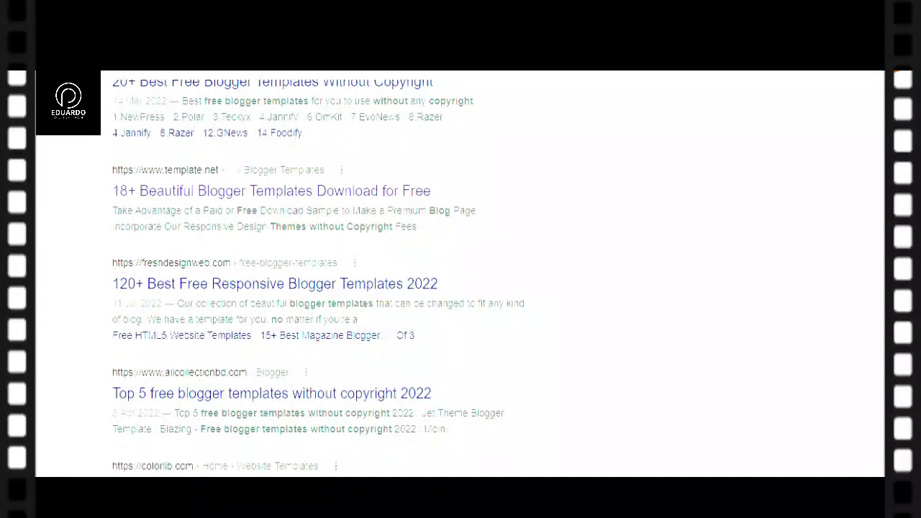
scroll(318, 278, down, 1)
scroll(318, 277, down, 1)
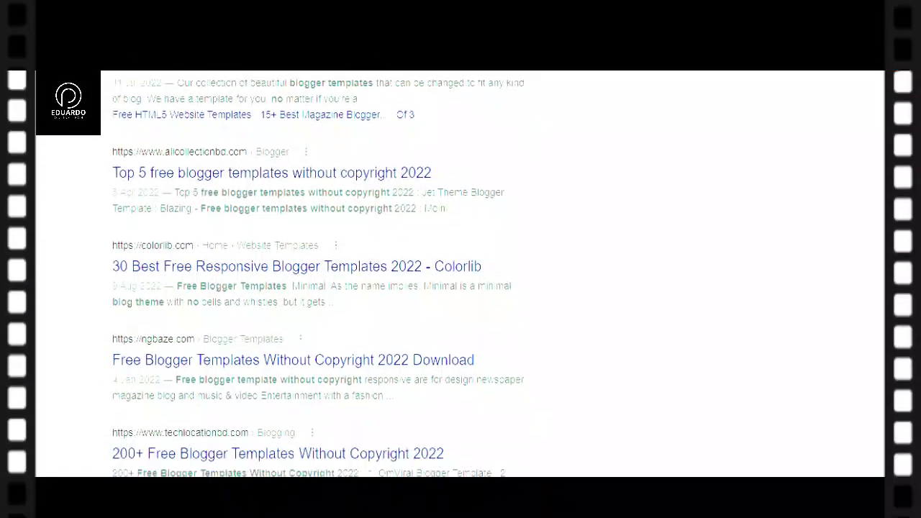
scroll(318, 278, up, 10)
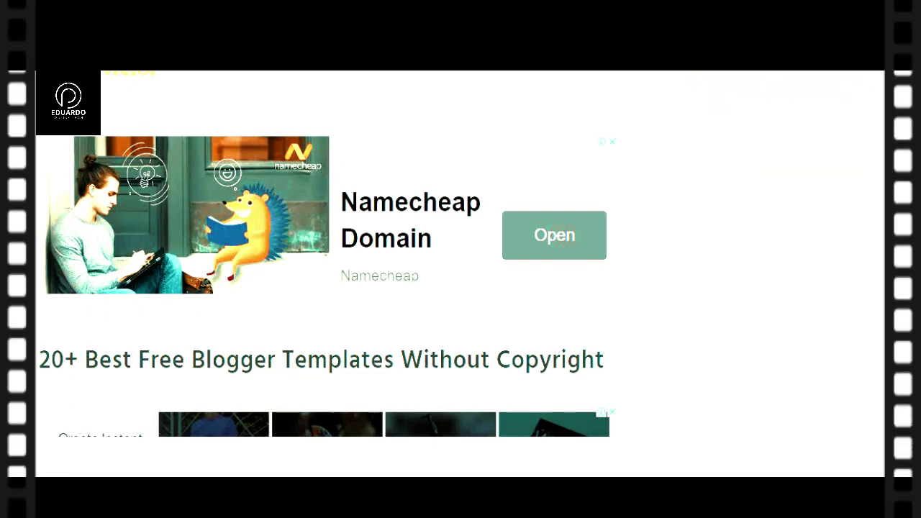
scroll(626, 119, down, 4)
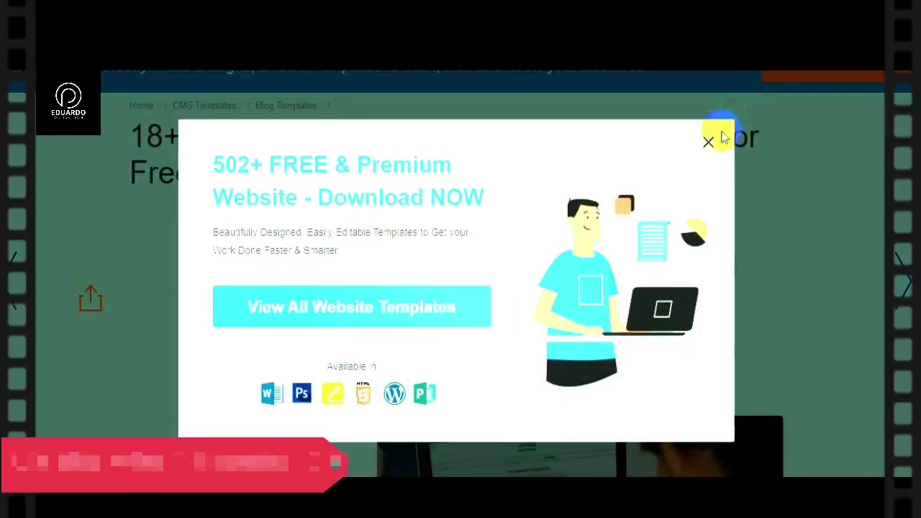
Dismiss the website templates popup on template.net and examine the Conversion and HealthDay Blogger templates in the article
click(708, 141)
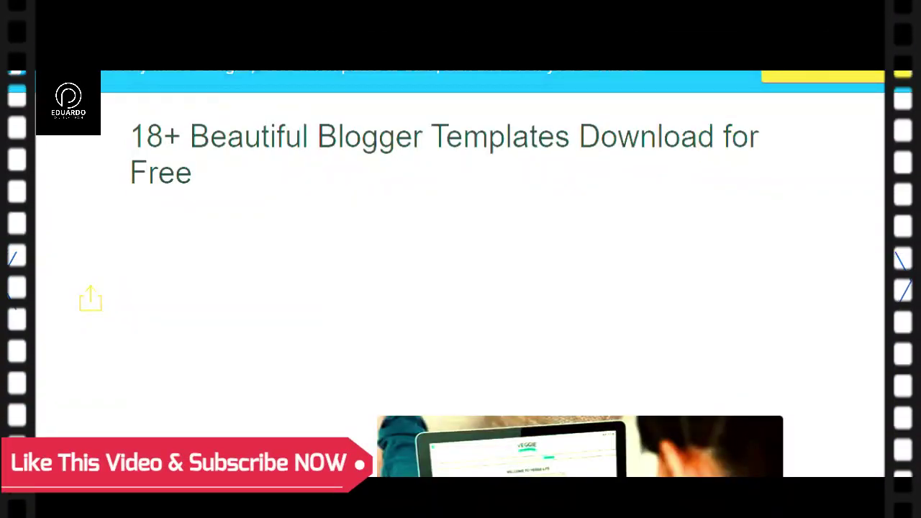
scroll(461, 287, down, 10)
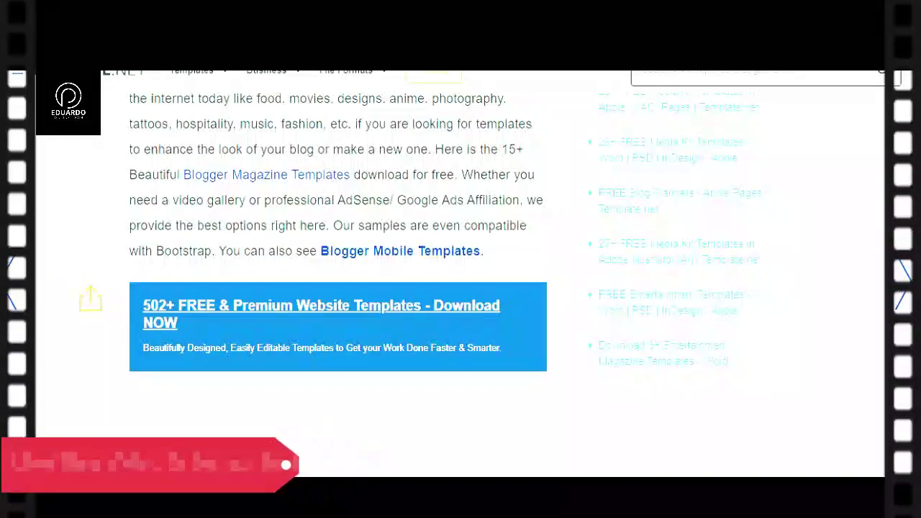
scroll(338, 288, down, 10)
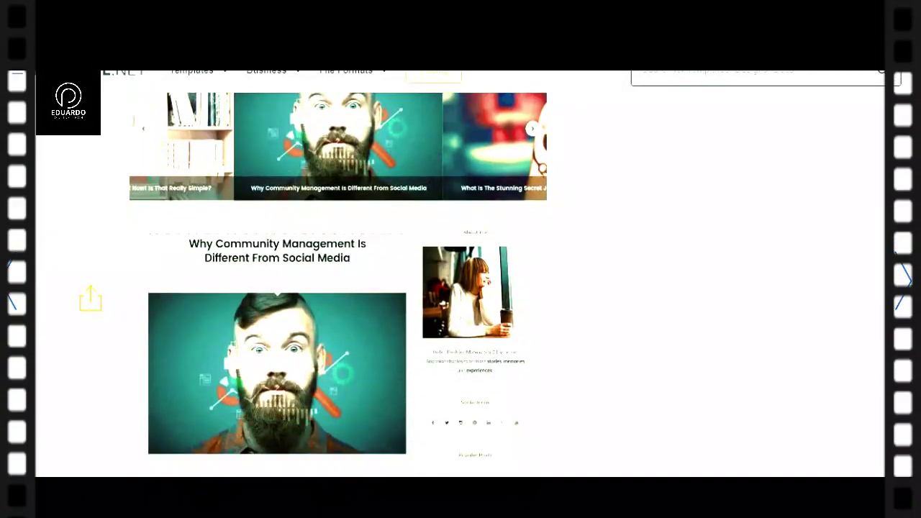
scroll(338, 288, down, 3)
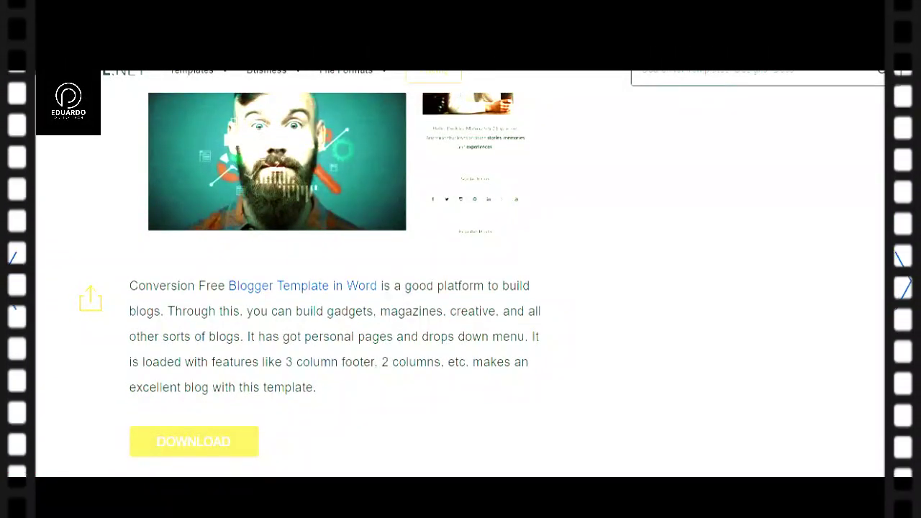
scroll(338, 287, up, 5)
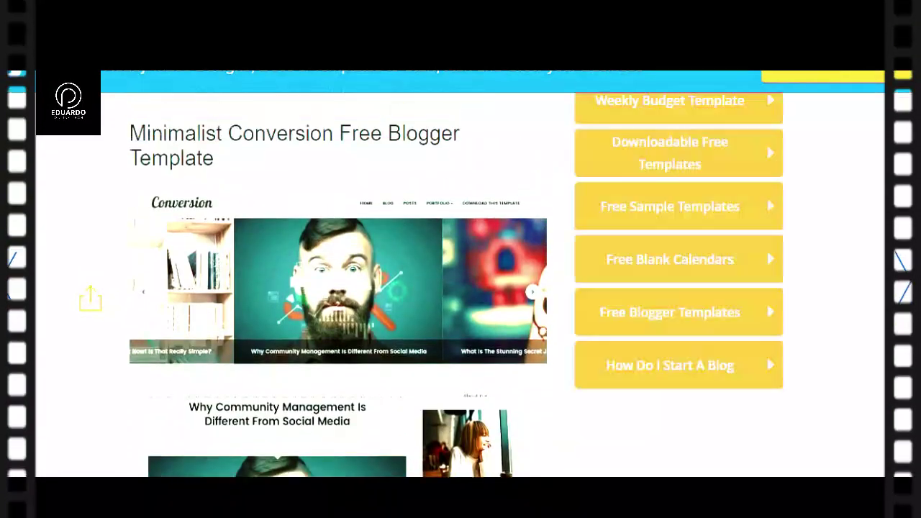
scroll(338, 288, down, 5)
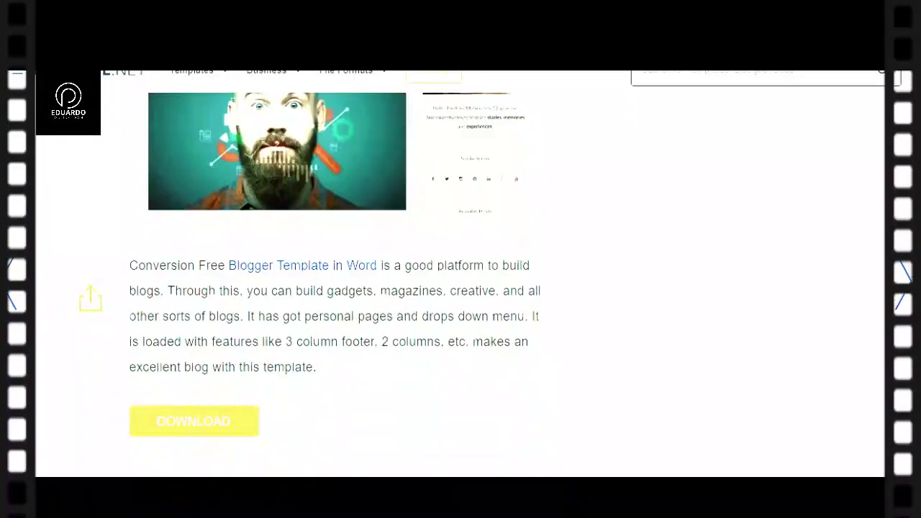
scroll(338, 288, down, 5)
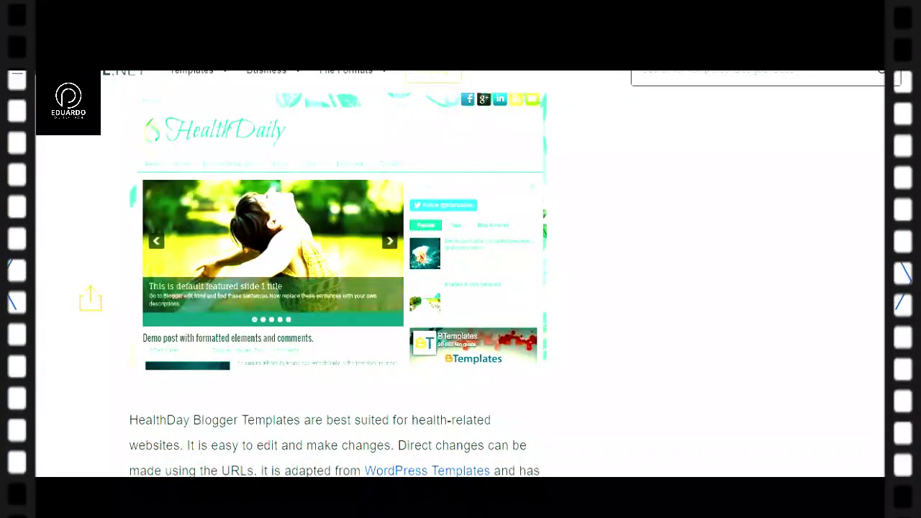
scroll(339, 288, down, 3)
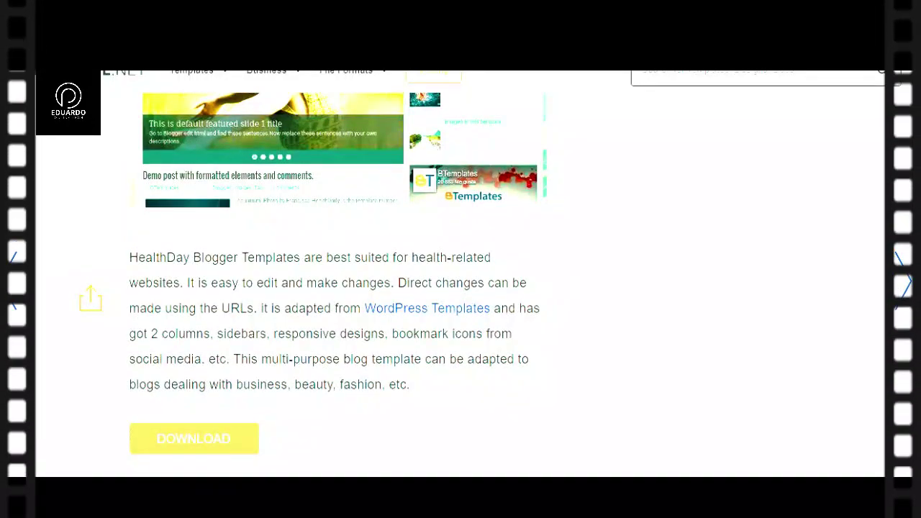
scroll(338, 288, up, 3)
Find the SEO Optimized Blogger Template ProMag in the article and open its download page
scroll(338, 287, down, 6)
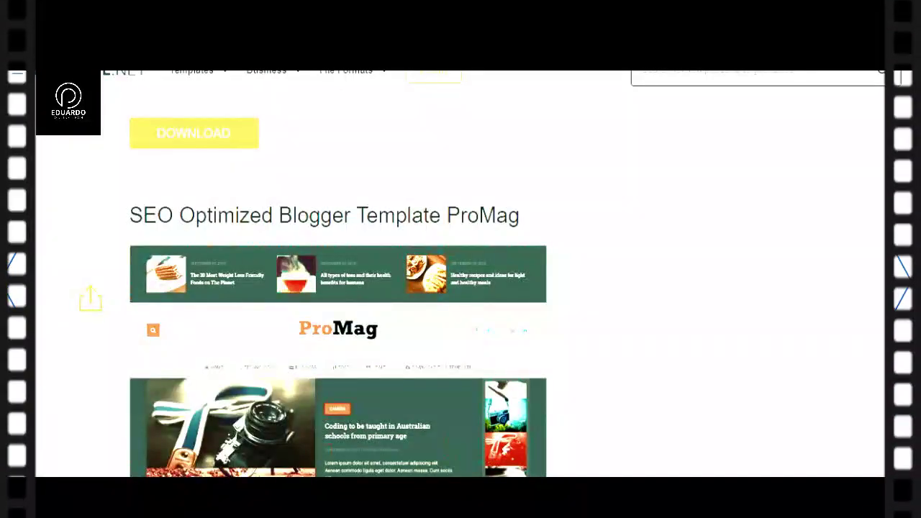
scroll(338, 288, down, 3)
scroll(338, 288, up, 2)
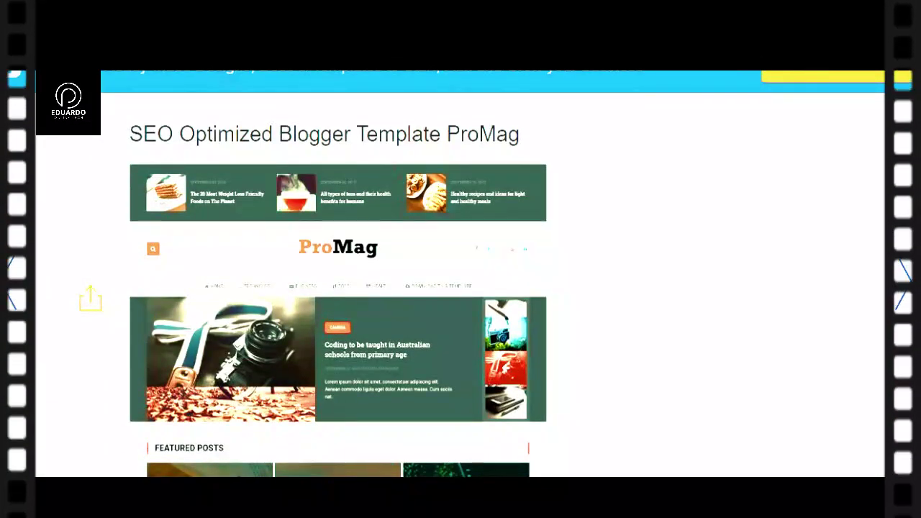
scroll(338, 288, down, 6)
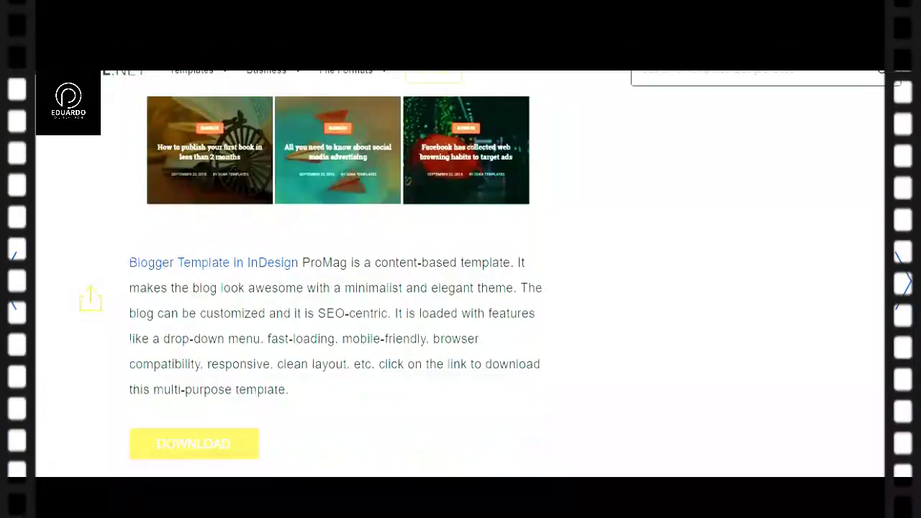
scroll(338, 287, down, 1)
click(193, 368)
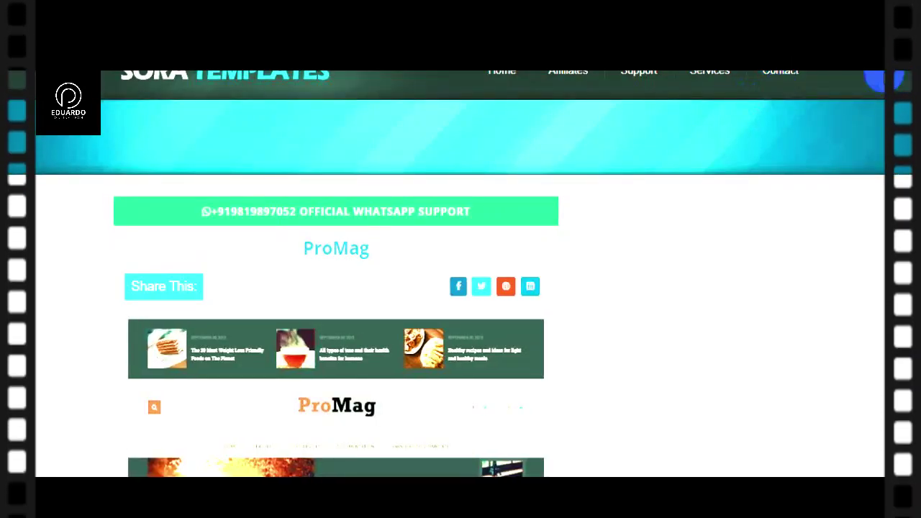
Compare the free and premium versions of ProMag and download the free version
scroll(460, 273, down, 3)
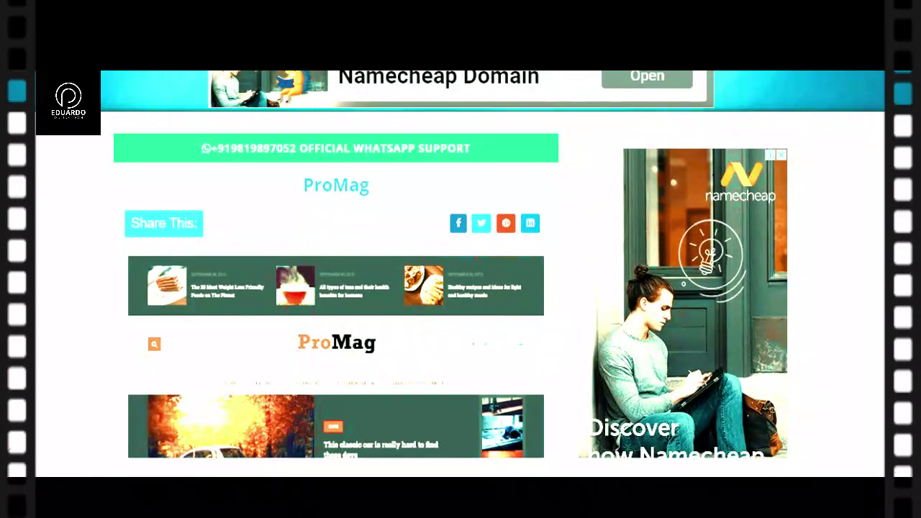
scroll(460, 274, down, 5)
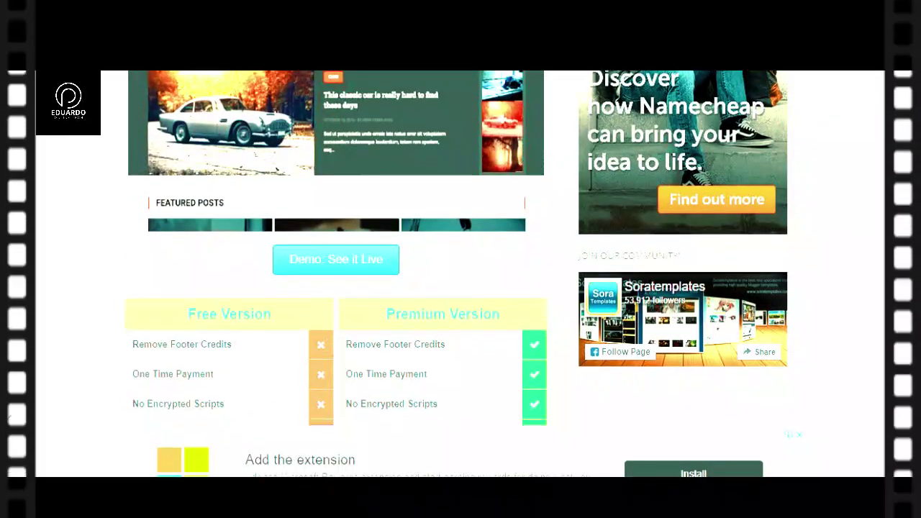
scroll(461, 273, down, 3)
scroll(461, 273, down, 2)
scroll(460, 274, up, 3)
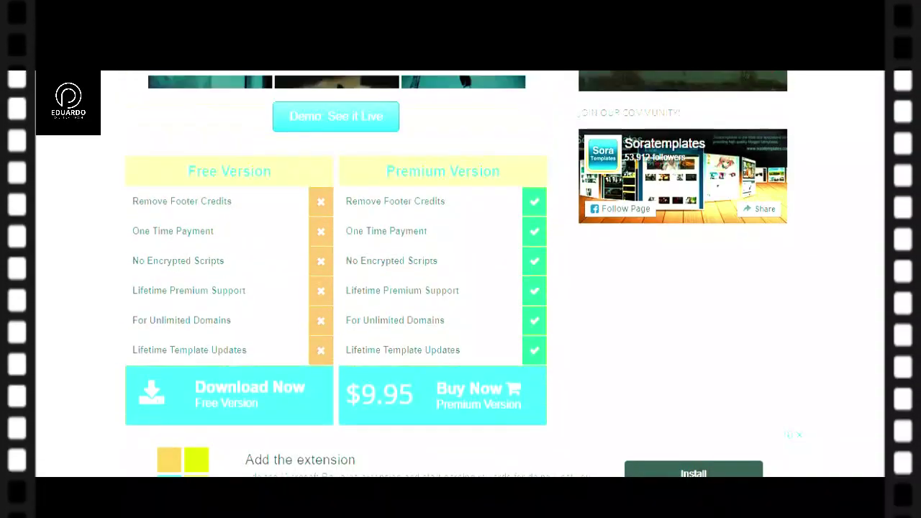
scroll(460, 274, up, 1)
scroll(461, 274, down, 1)
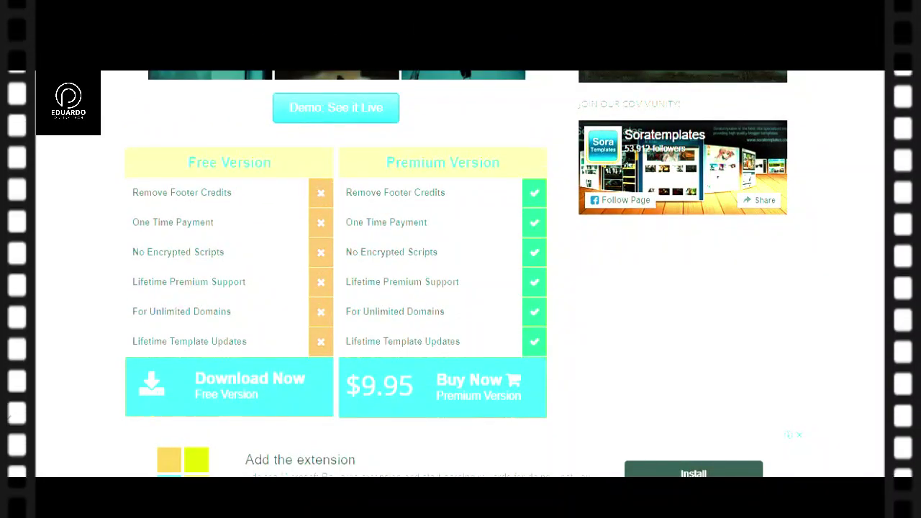
scroll(461, 274, down, 1)
scroll(461, 273, down, 1)
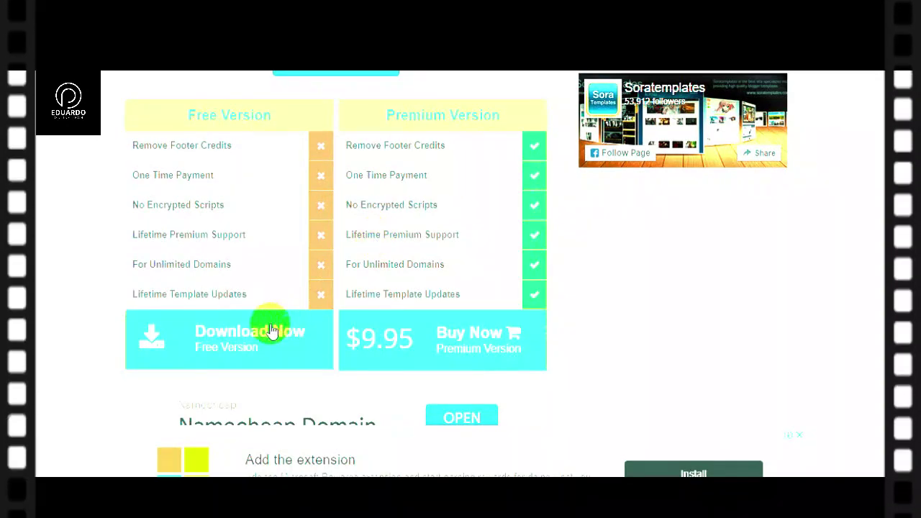
click(209, 347)
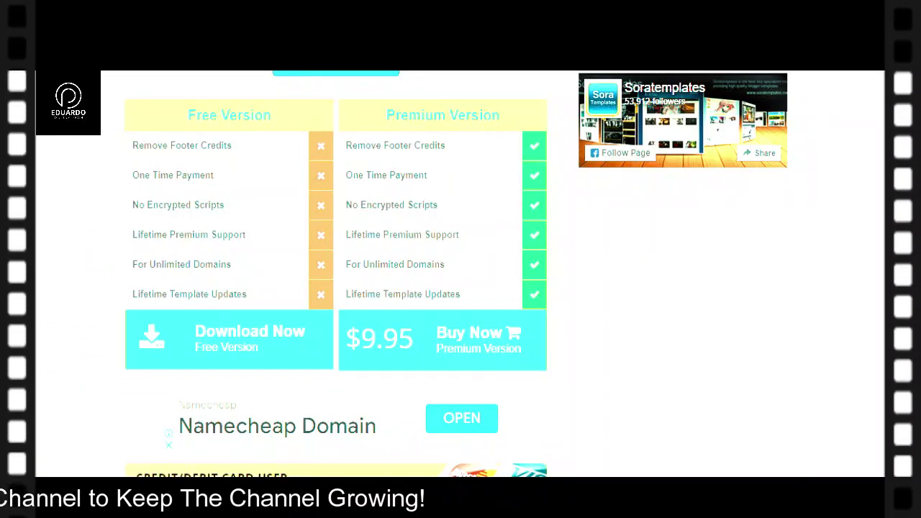
Extract the downloaded ProMag ZIP archive into its own ProMag folder in Downloads, keeping the default extraction options
click(184, 448)
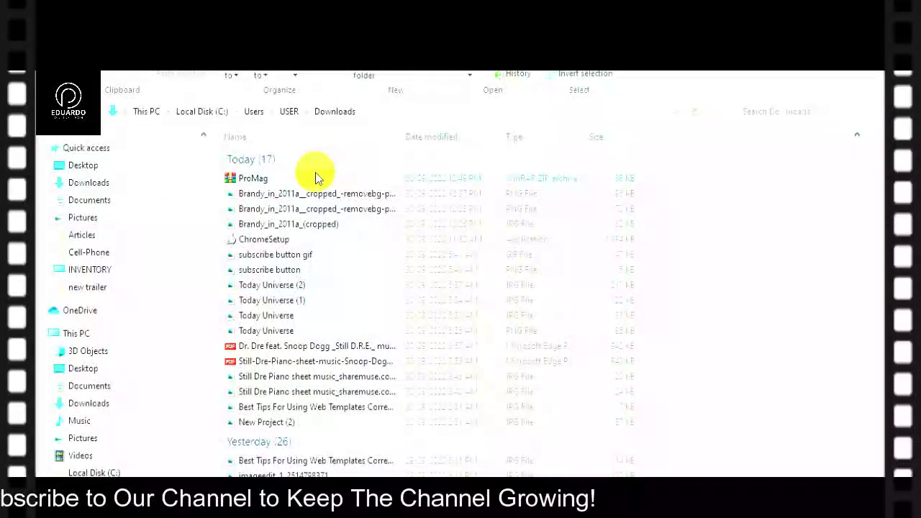
right_click(315, 182)
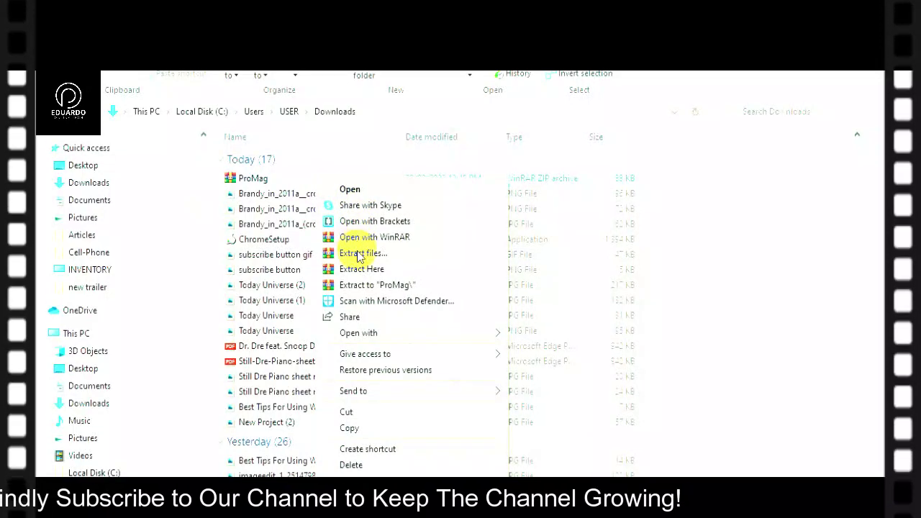
click(358, 254)
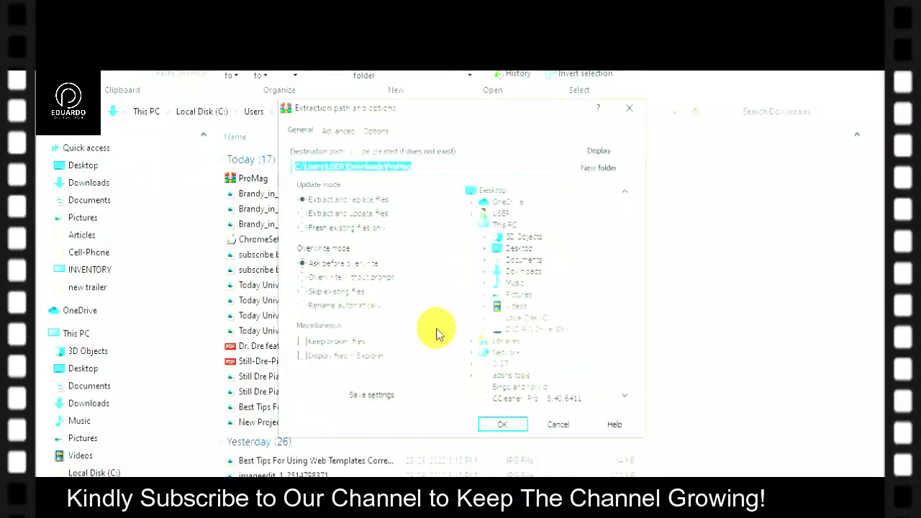
click(507, 425)
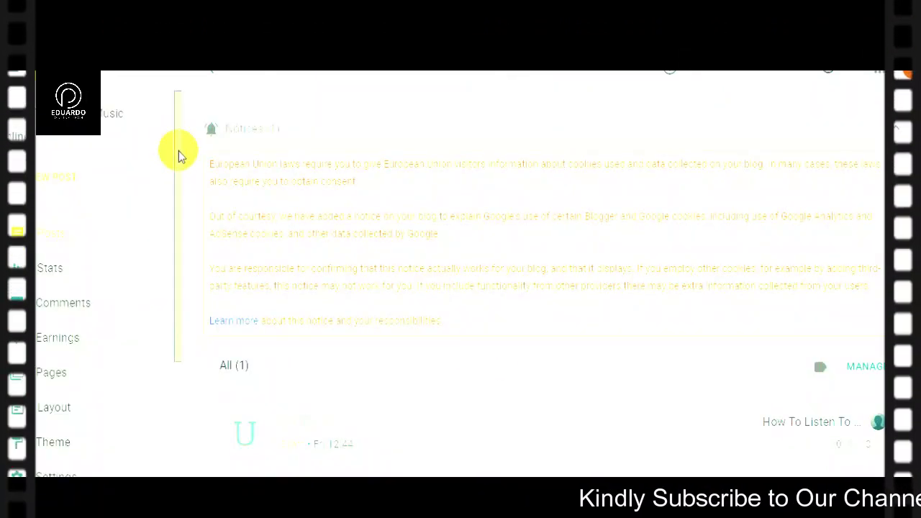
Switch to the blog's Blogger dashboard and open its Theme page
drag(177, 160, 172, 233)
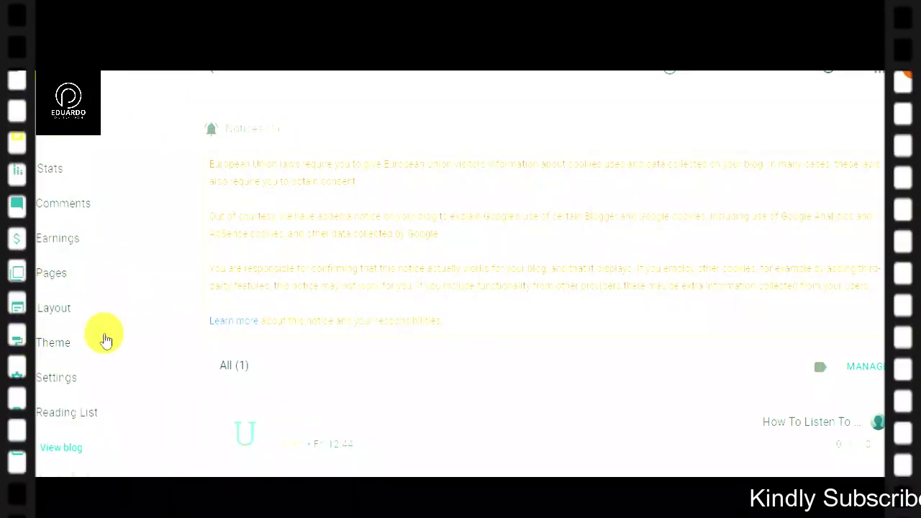
click(72, 343)
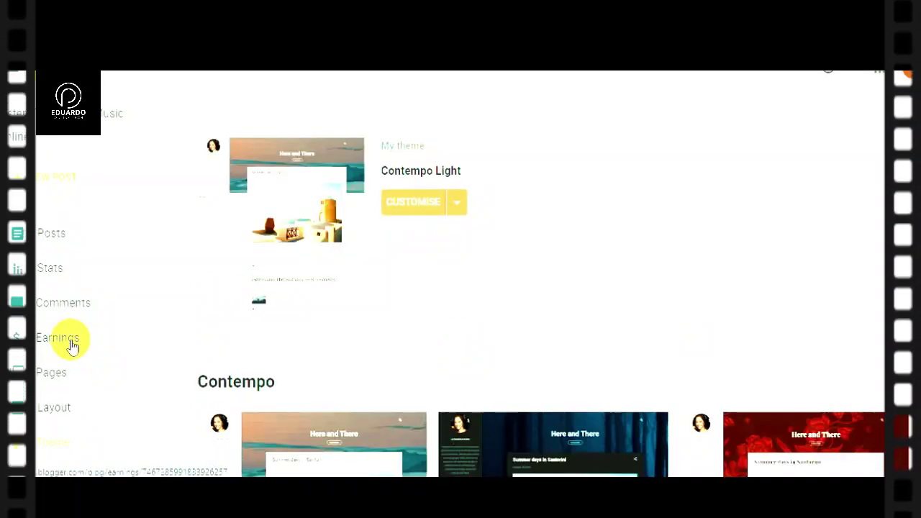
click(72, 346)
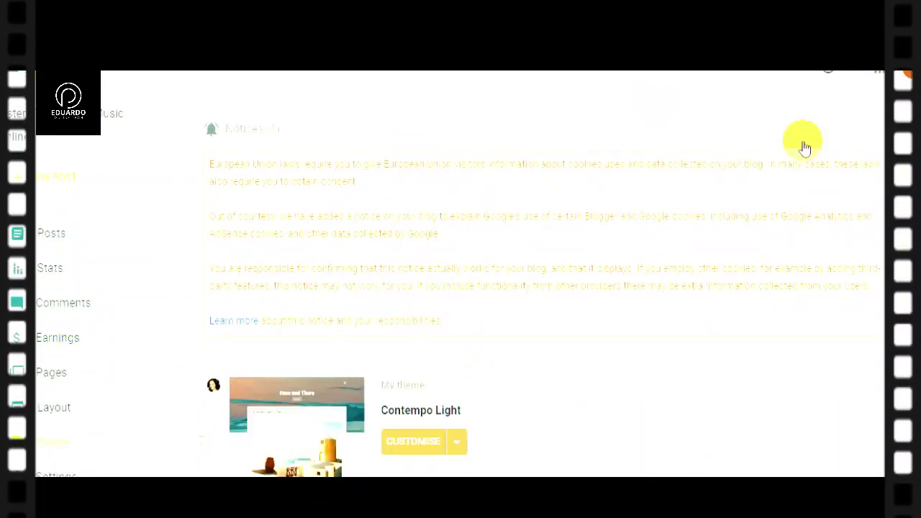
Look through Blogger's built-in themes, from Contempo through Soho, Notable and Picture Window to Travel, and return to the current theme
scroll(526, 288, down, 10)
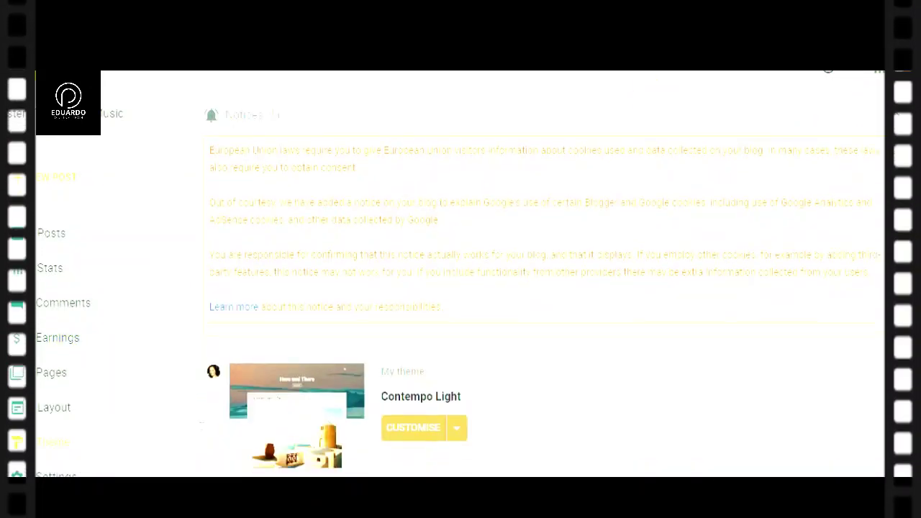
scroll(531, 283, down, 1)
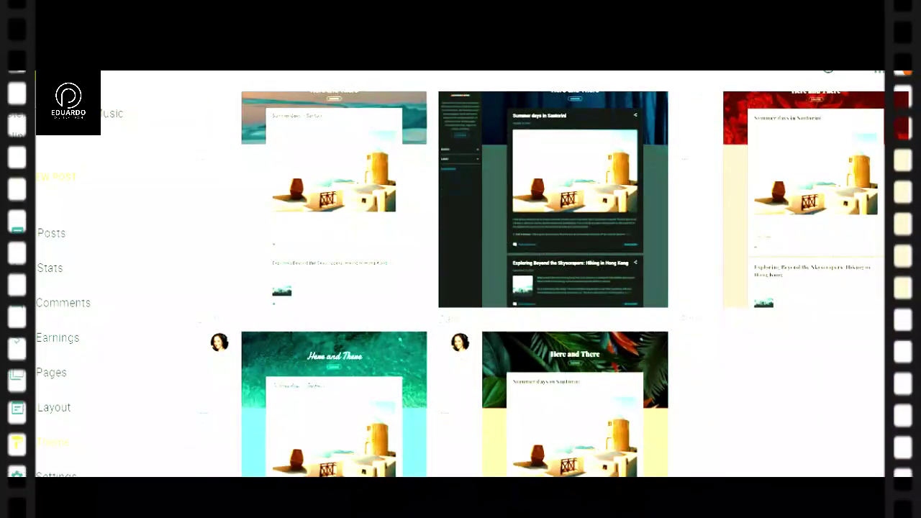
scroll(525, 285, down, 12)
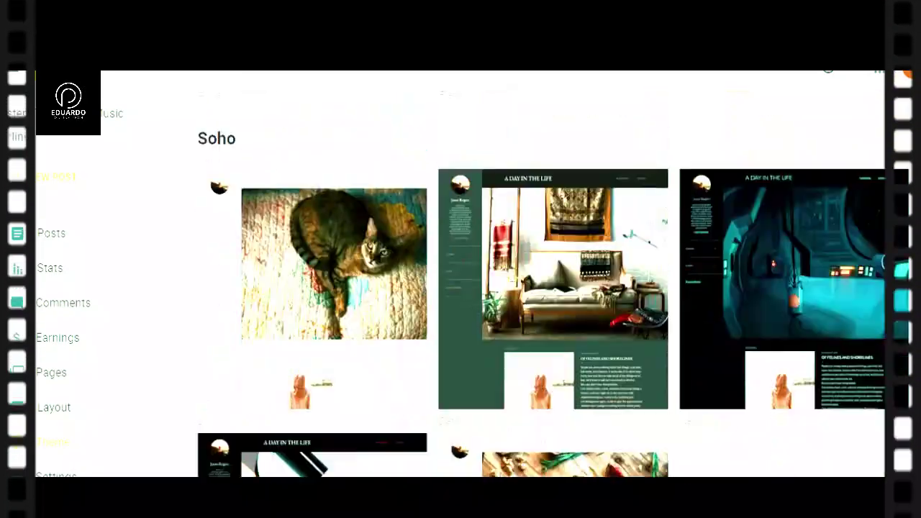
scroll(525, 284, down, 11)
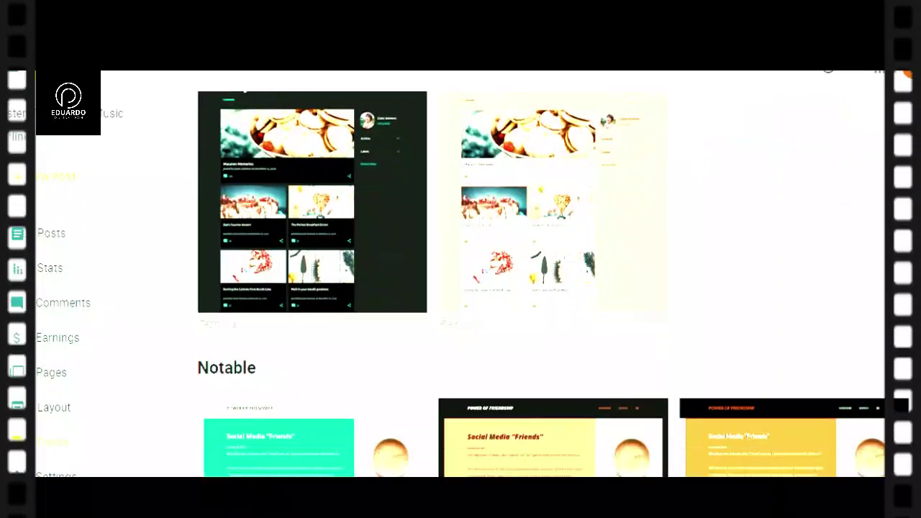
scroll(525, 284, down, 10)
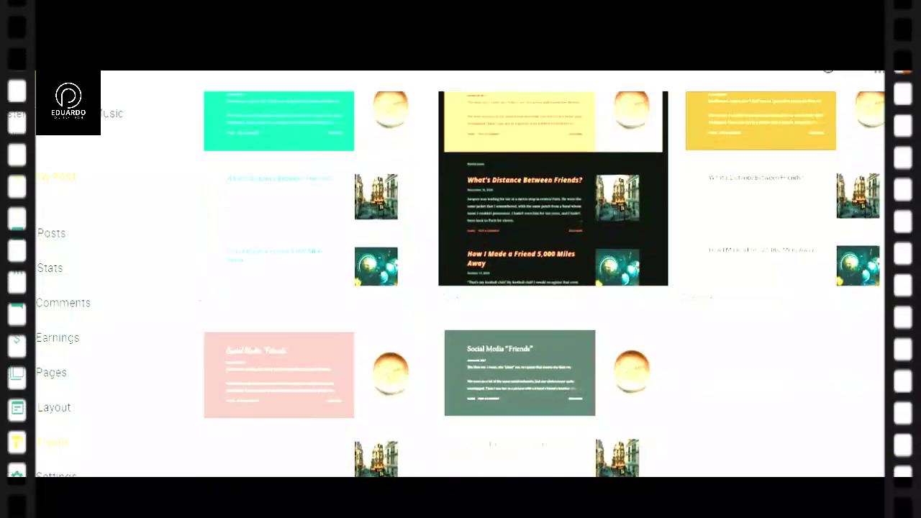
scroll(525, 284, down, 10)
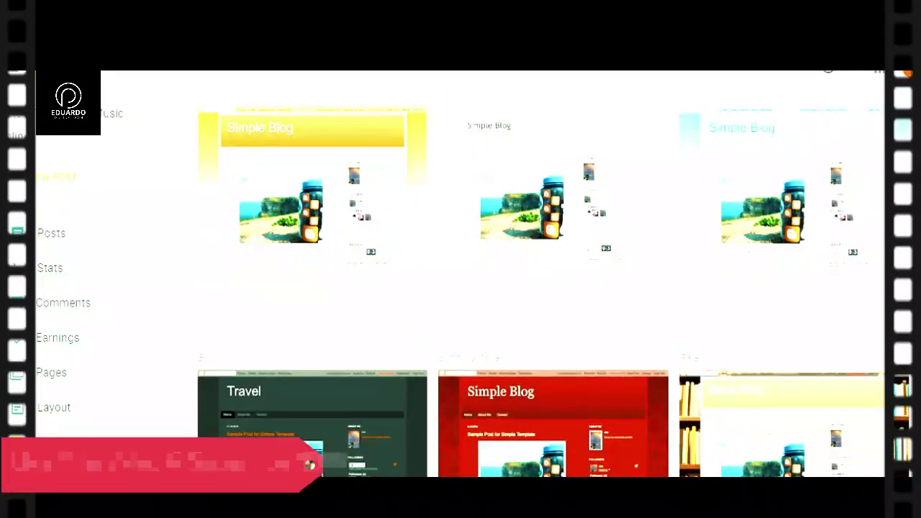
scroll(526, 284, down, 5)
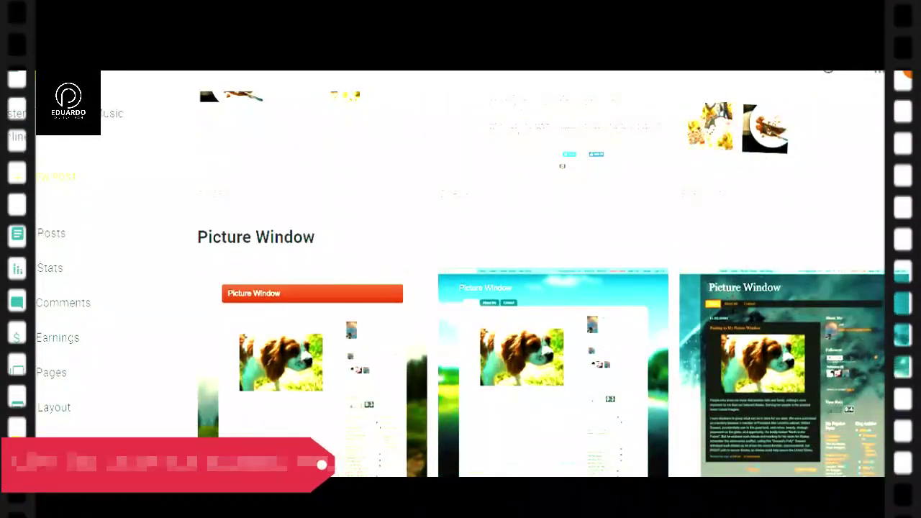
scroll(525, 285, down, 8)
scroll(525, 284, down, 6)
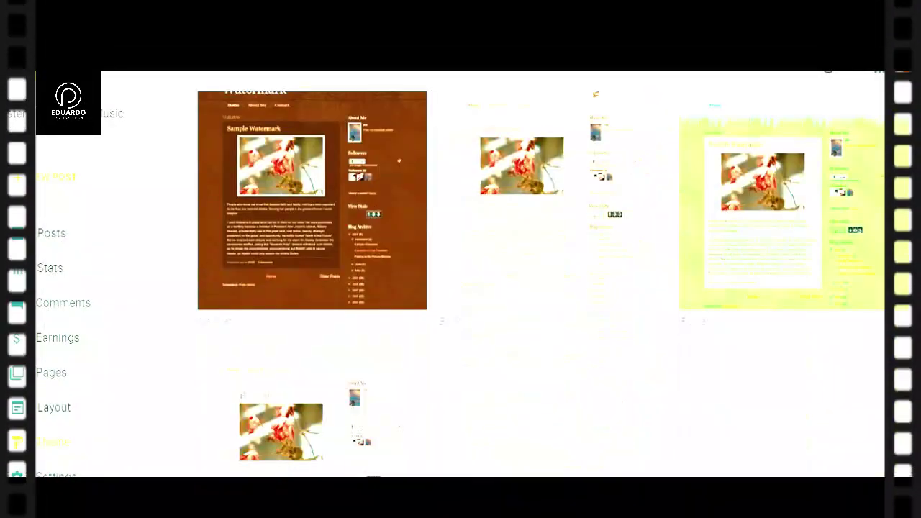
scroll(526, 285, down, 8)
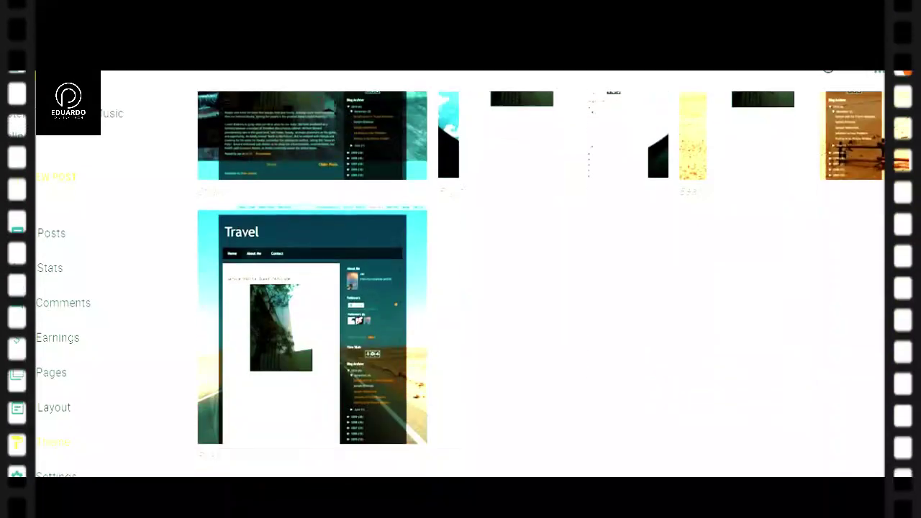
scroll(525, 284, up, 20)
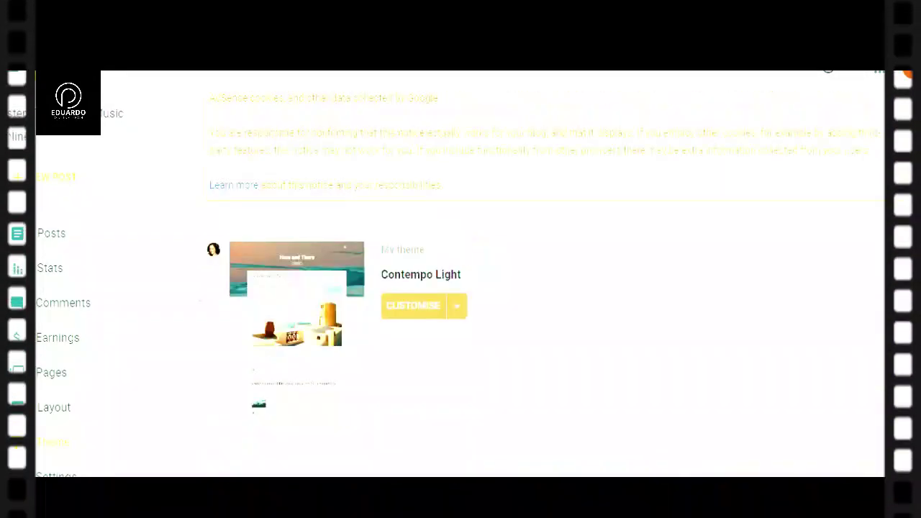
scroll(525, 284, down, 3)
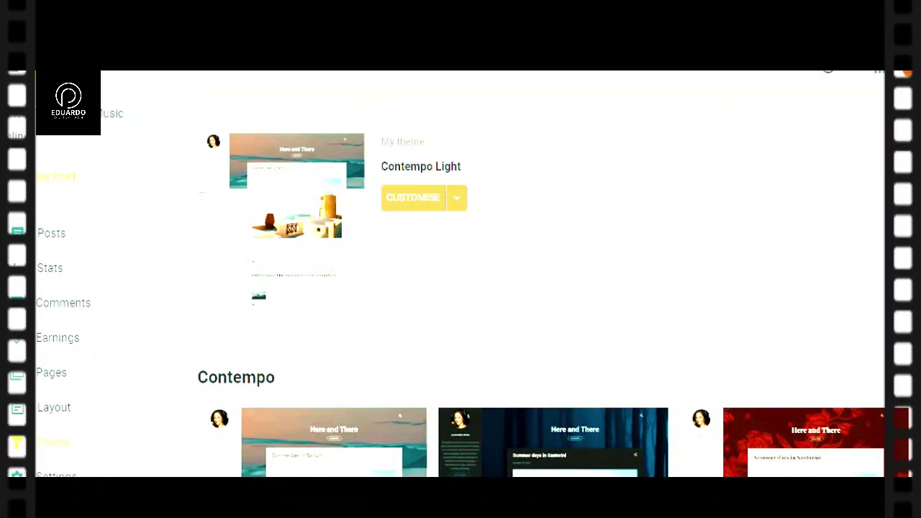
Restore the blog's theme by uploading the ProMag XML document from the extracted ProMag folder
click(459, 206)
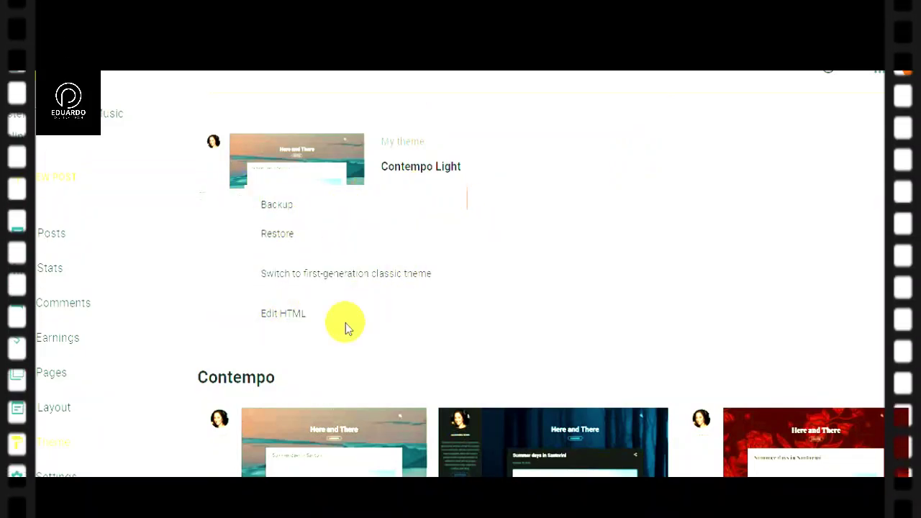
click(318, 238)
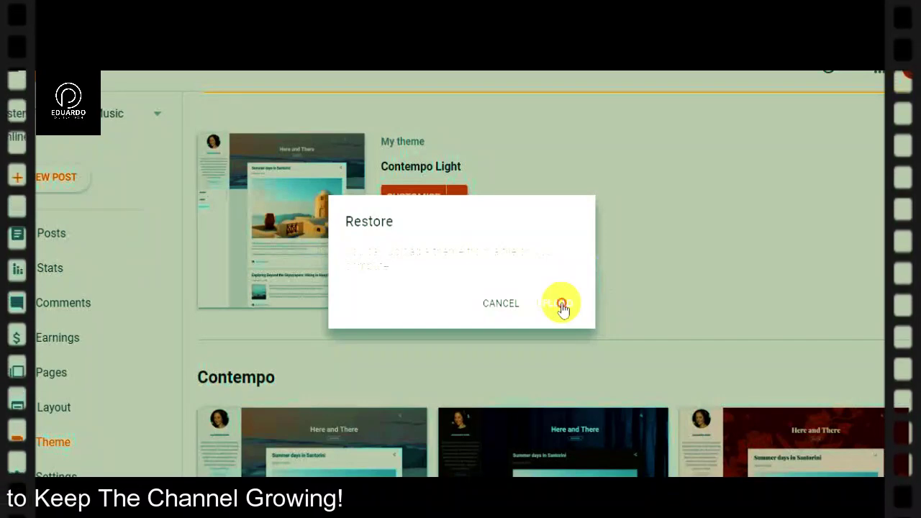
click(563, 307)
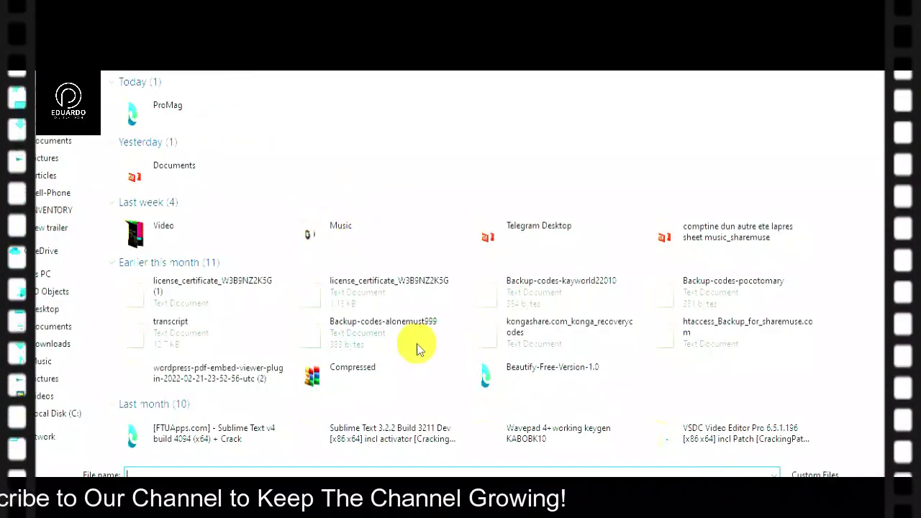
double_click(142, 112)
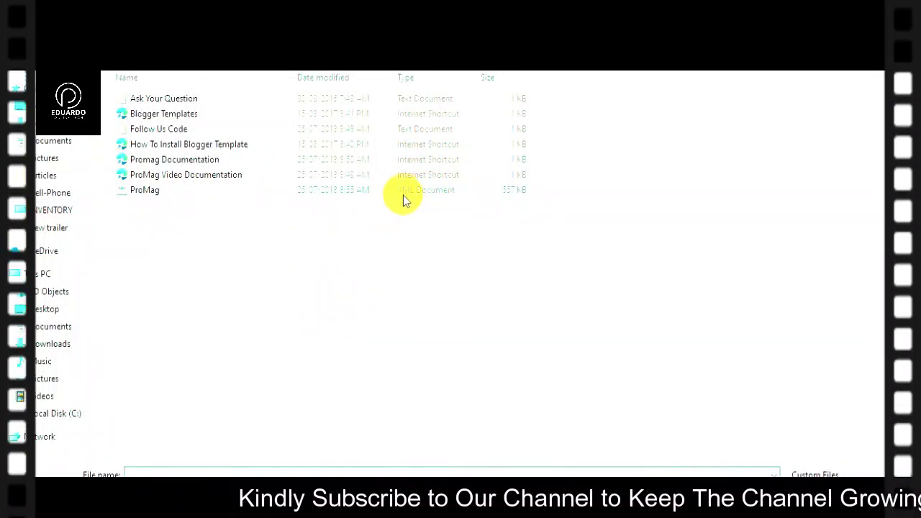
click(461, 189)
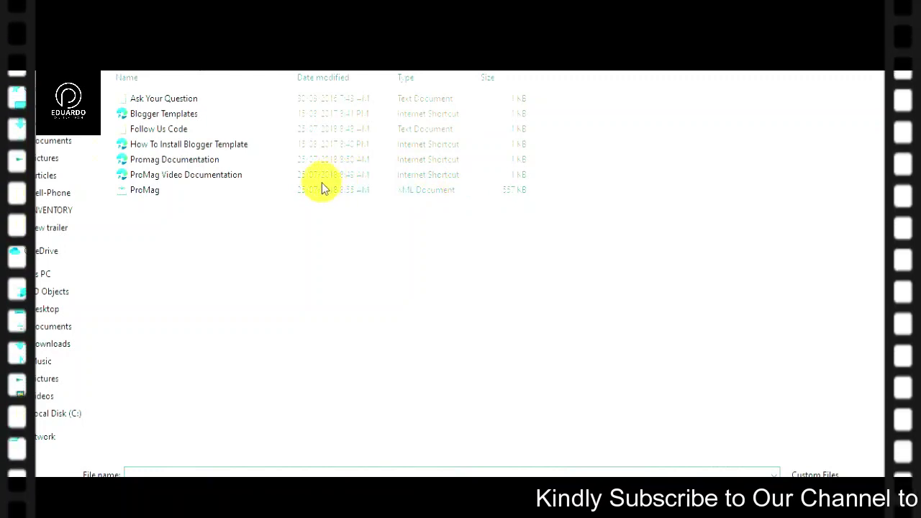
double_click(302, 189)
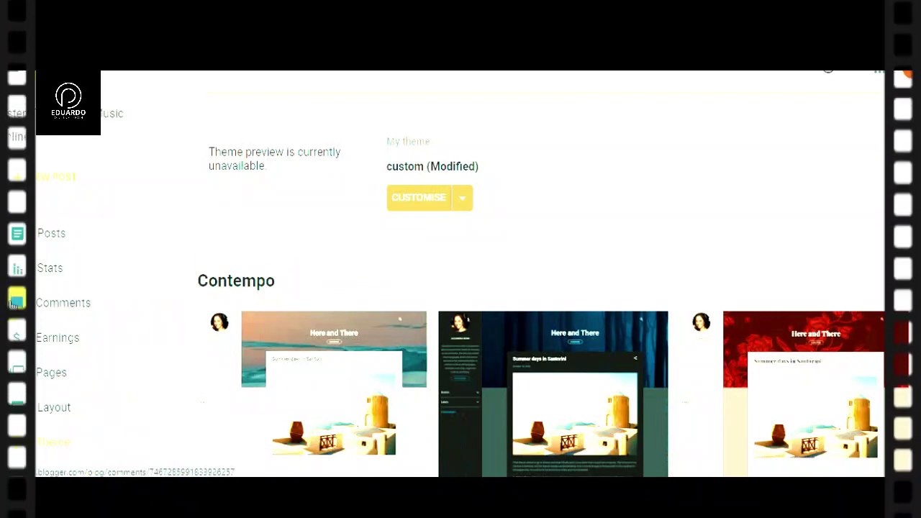
click(466, 204)
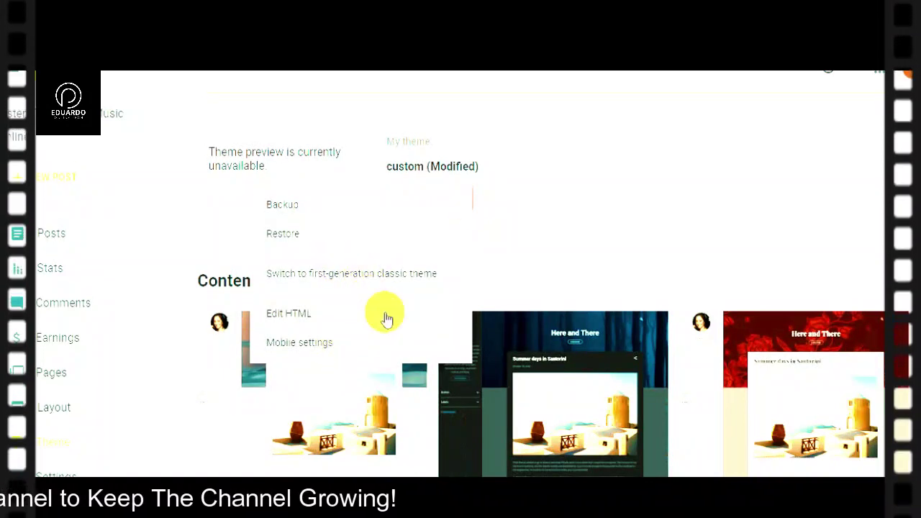
click(580, 190)
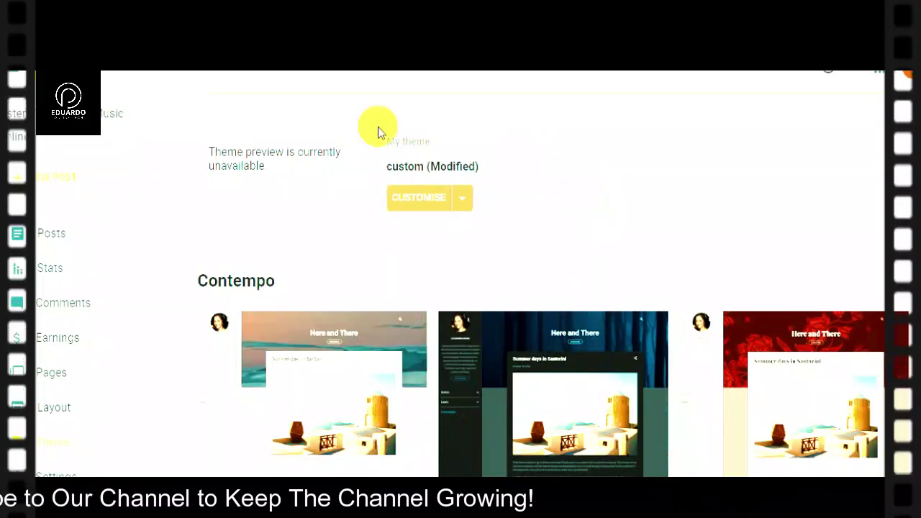
Return to the blog's post list, preview its post and examine the ProMag header, post area, sidebar and footer
scroll(400, 319, up, 4)
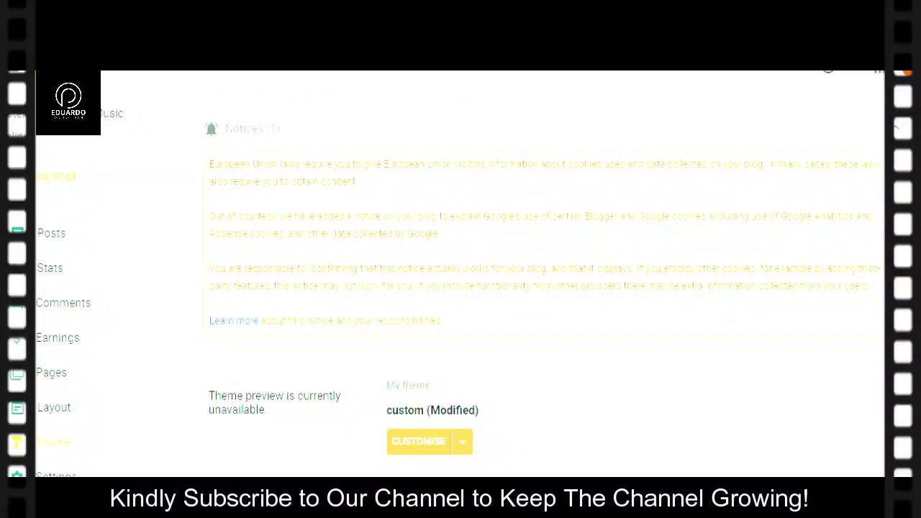
key(alt+Left)
mouse_move(804, 423)
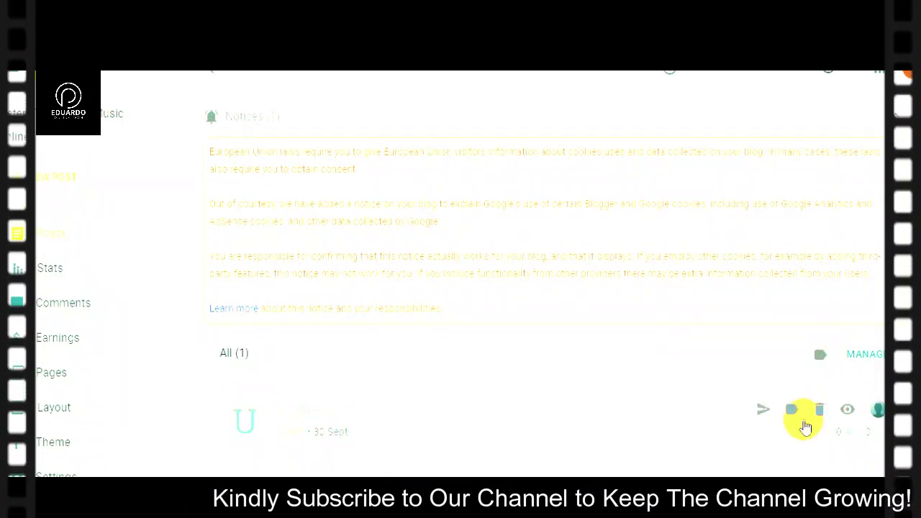
click(847, 411)
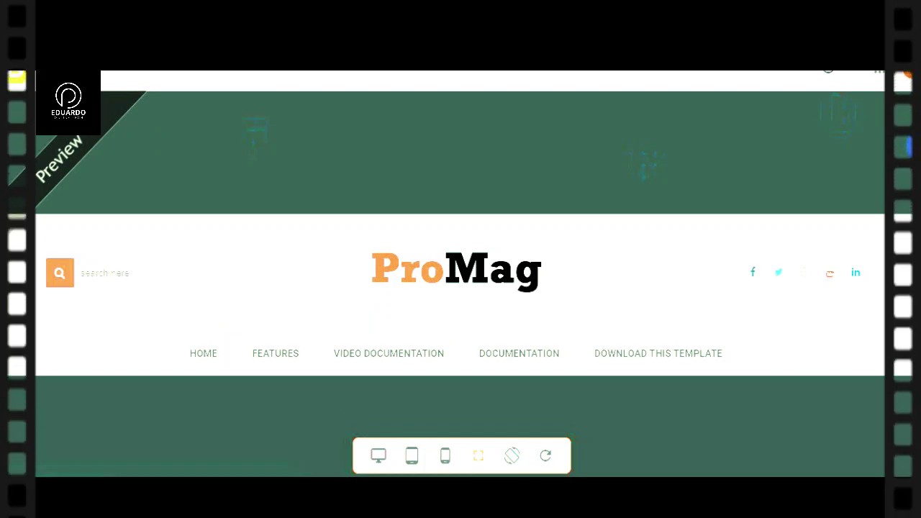
scroll(460, 288, down, 10)
scroll(461, 288, down, 10)
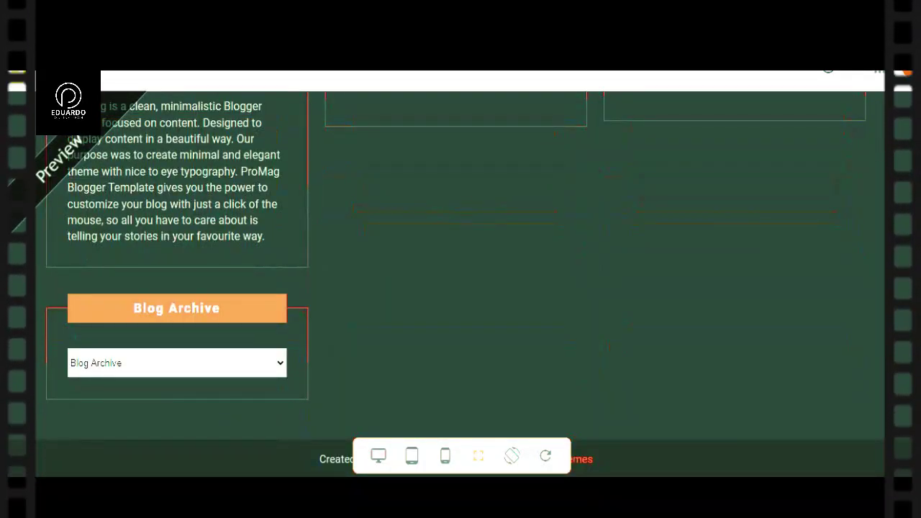
scroll(460, 288, up, 10)
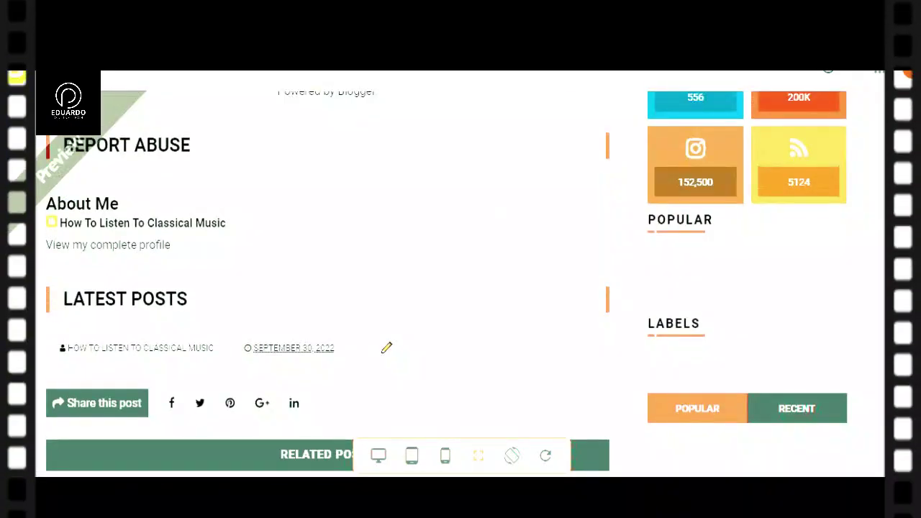
scroll(461, 288, up, 10)
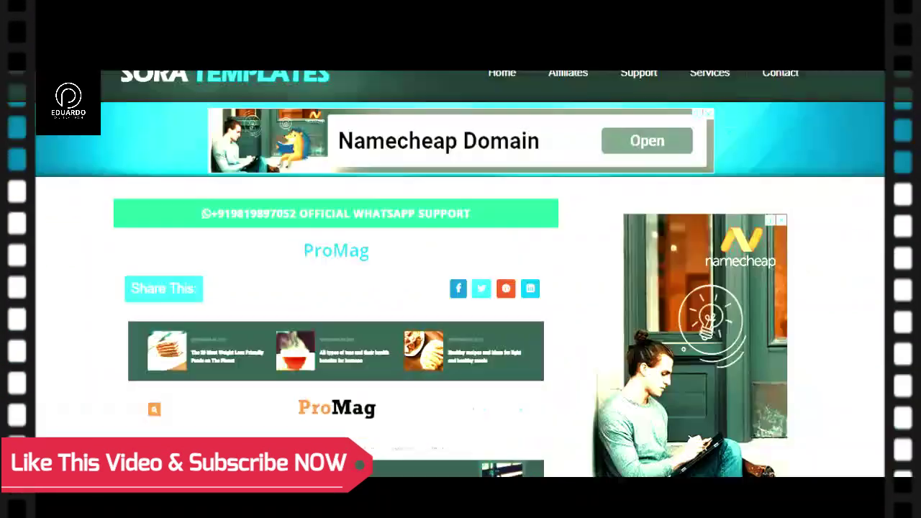
Review the ProMag page on Sora Templates, including its screenshot and the free and premium version comparison
scroll(461, 273, down, 3)
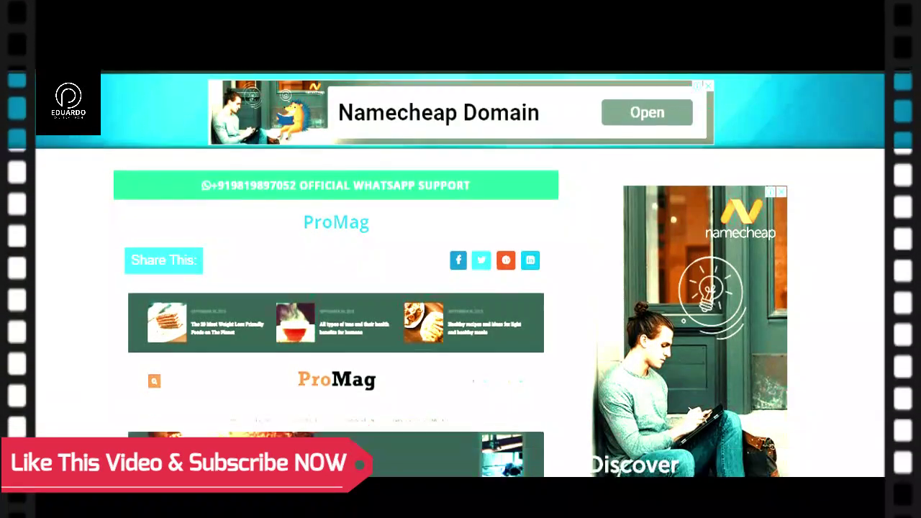
scroll(460, 274, down, 10)
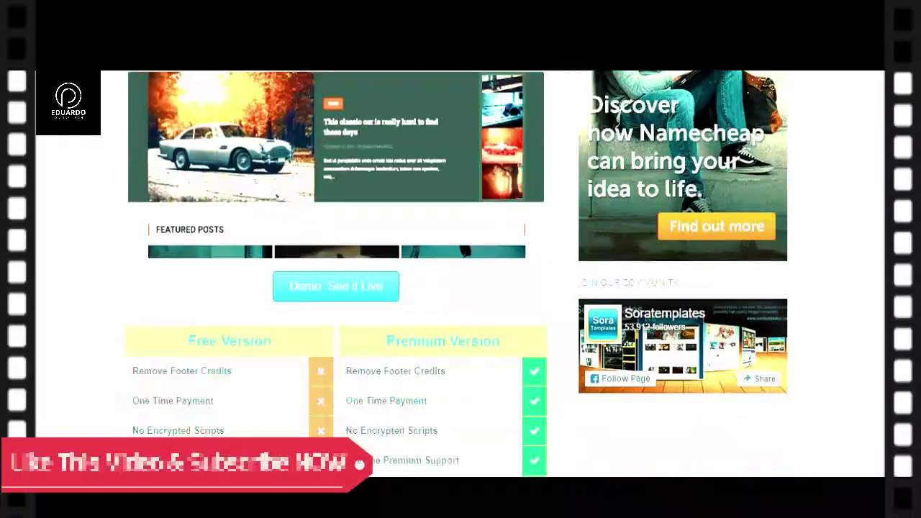
scroll(324, 462, up, 8)
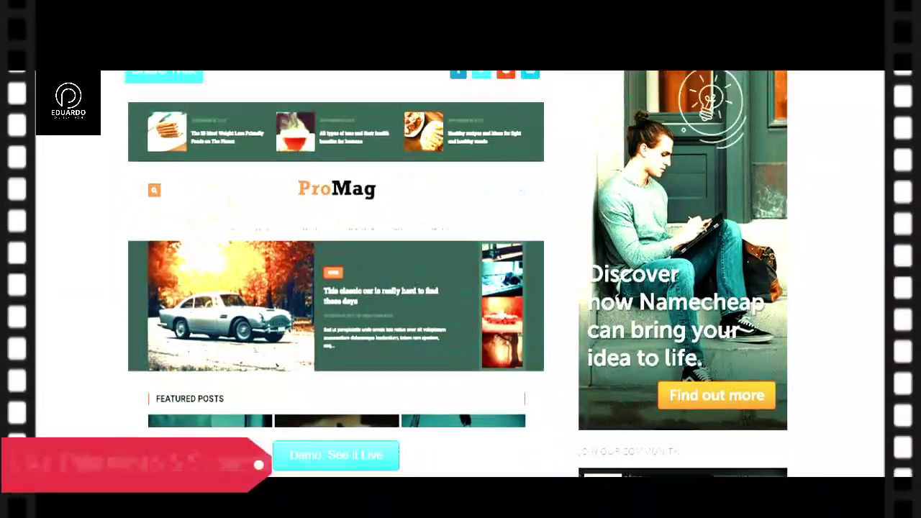
Open the ProMag live demo, look through its homepage sections, and compare them with the preview of the blog's own post
click(325, 461)
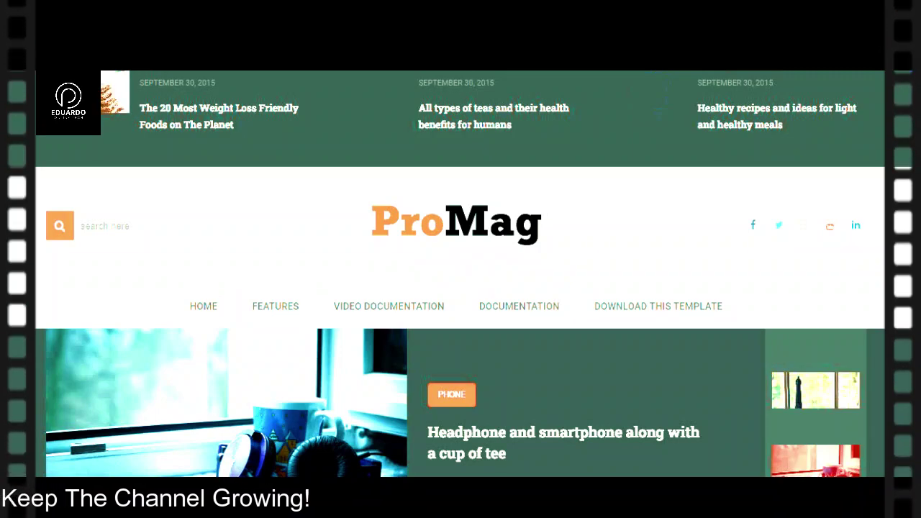
scroll(460, 273, down, 5)
scroll(461, 274, down, 10)
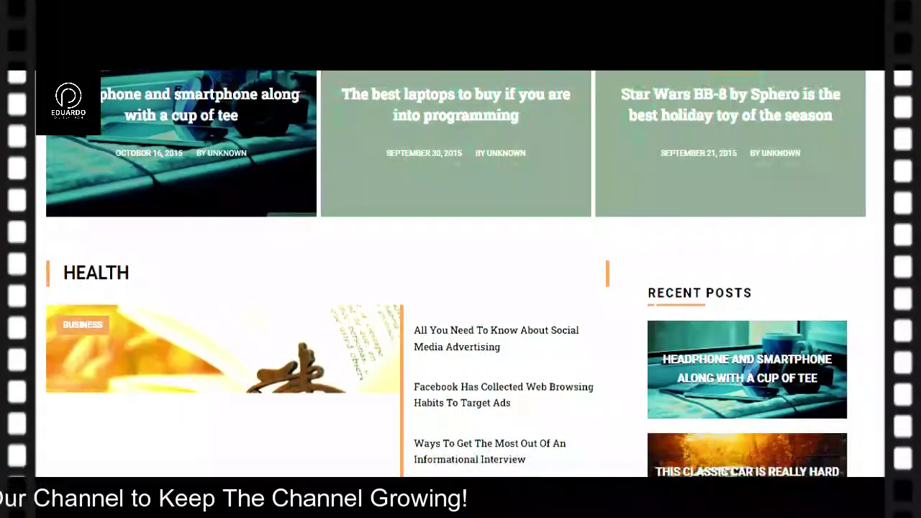
scroll(461, 274, down, 10)
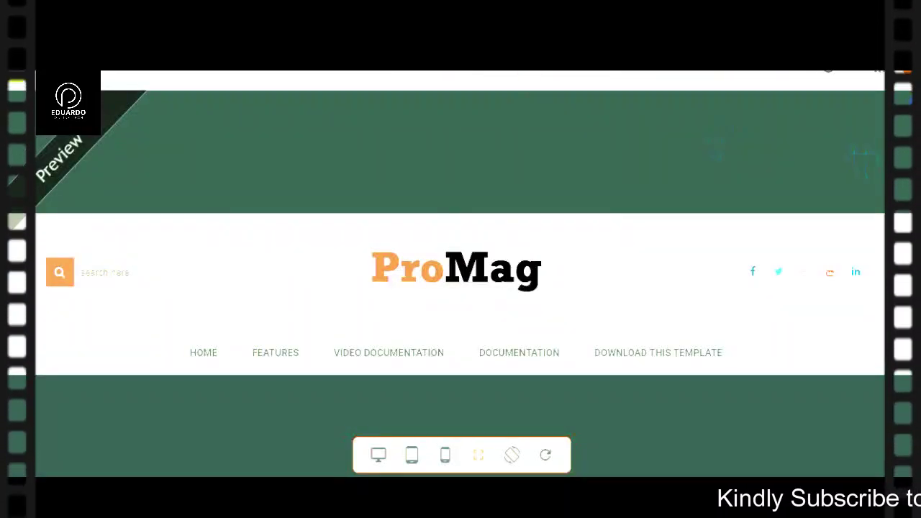
scroll(722, 144, down, 15)
scroll(52, 325, down, 10)
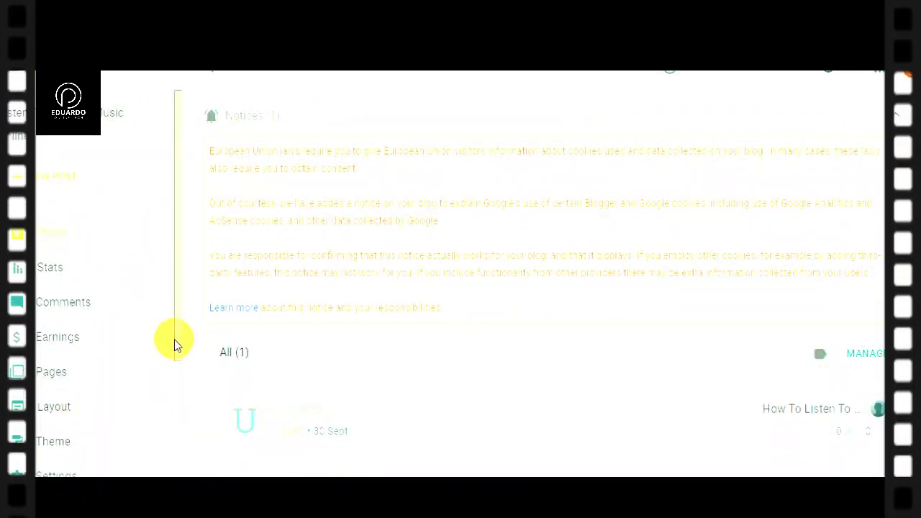
Open the blog's layout and compare its Top-Posts, Logo-Container, Slider and Featured-Posts sections with the header area of the ProMag demo
drag(177, 341, 185, 459)
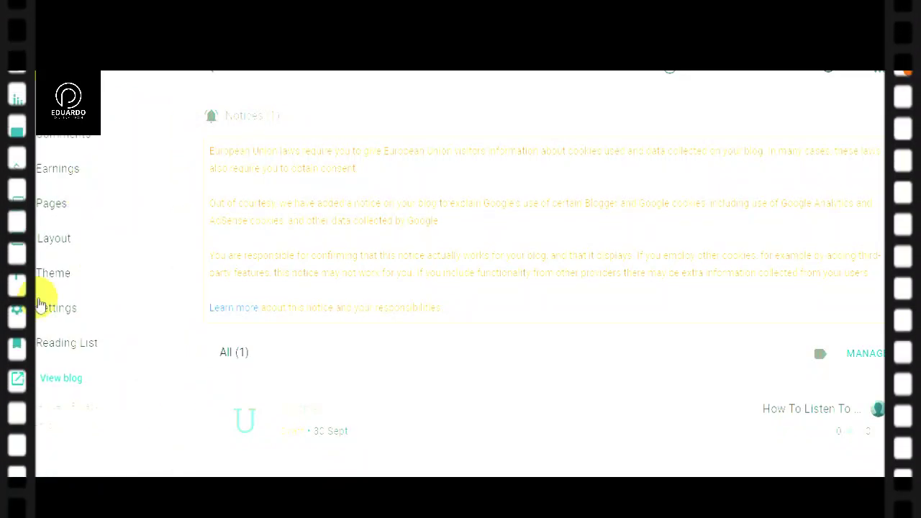
click(53, 246)
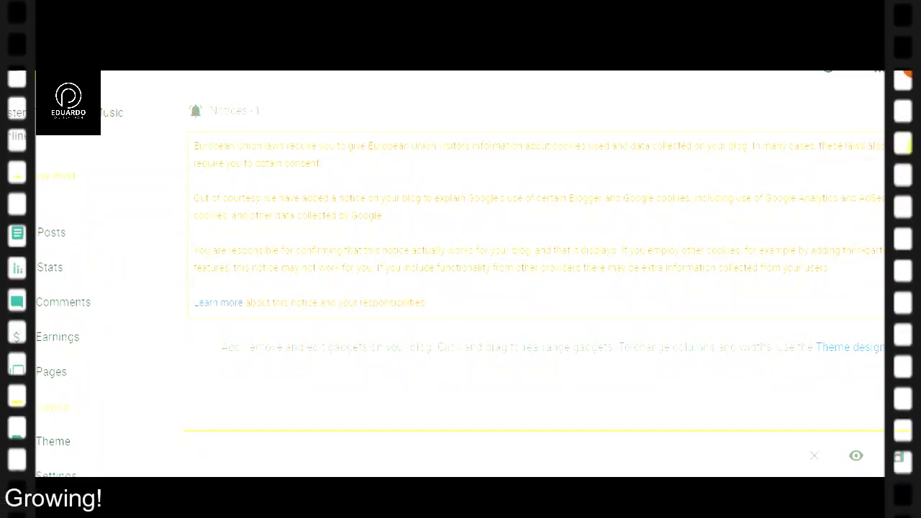
scroll(327, 244, down, 3)
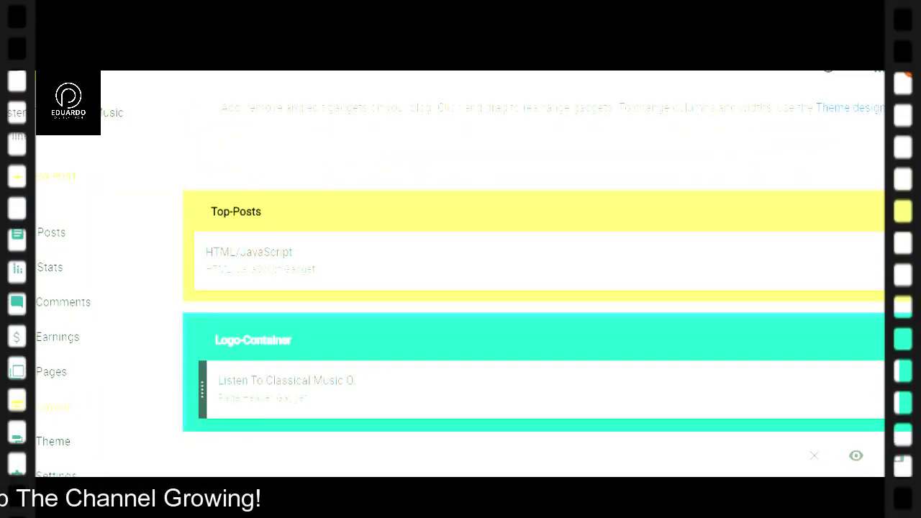
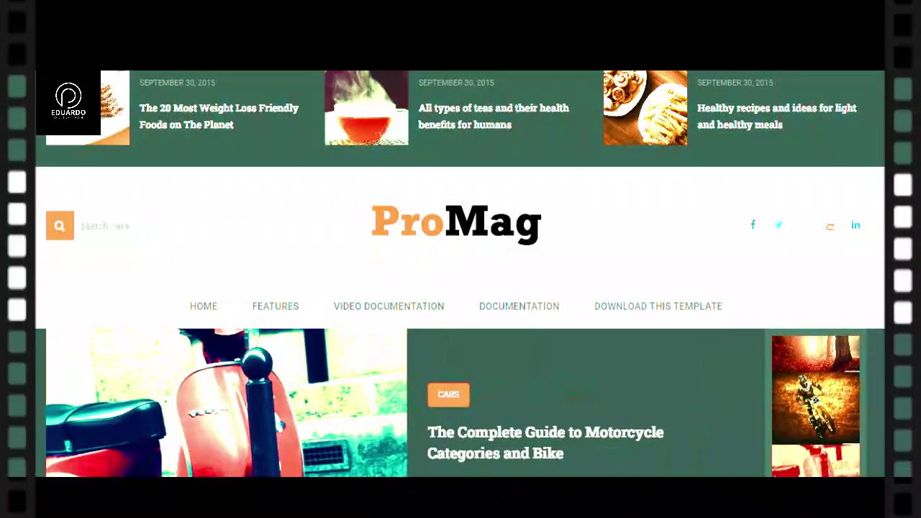
scroll(782, 308, down, 1)
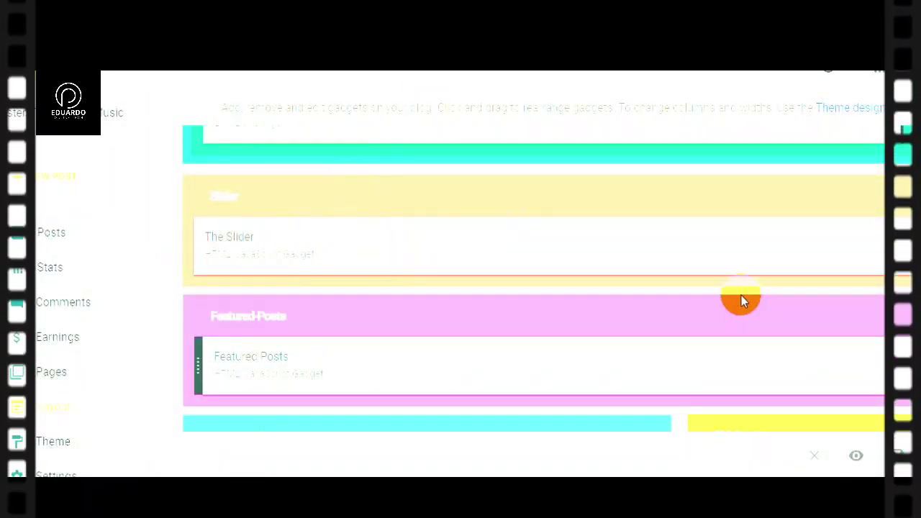
scroll(517, 278, down, 5)
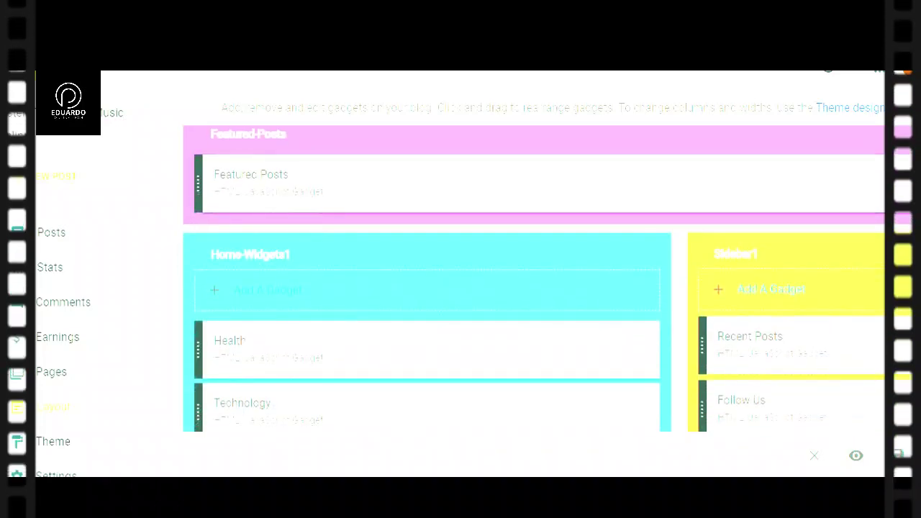
scroll(518, 278, down, 1)
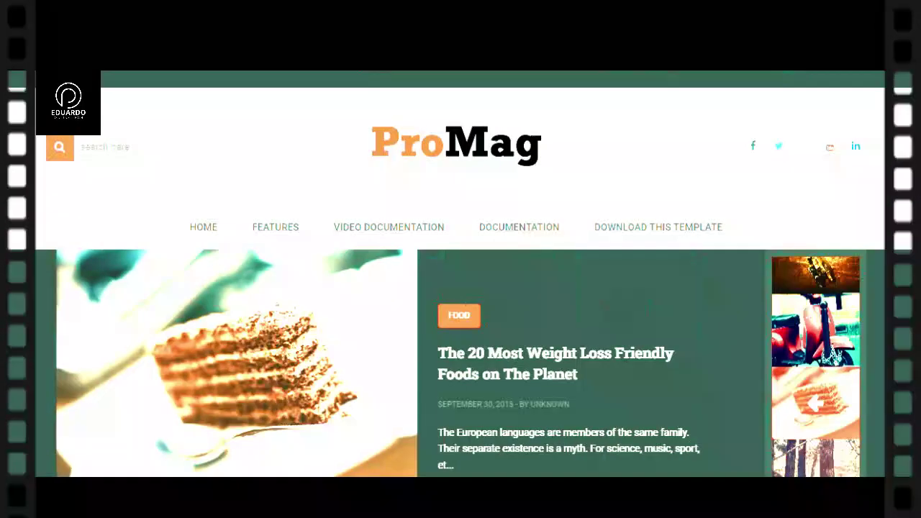
Examine the Health and Technology sections and the Recent Posts sidebar on the ProMag demo homepage
scroll(460, 288, down, 8)
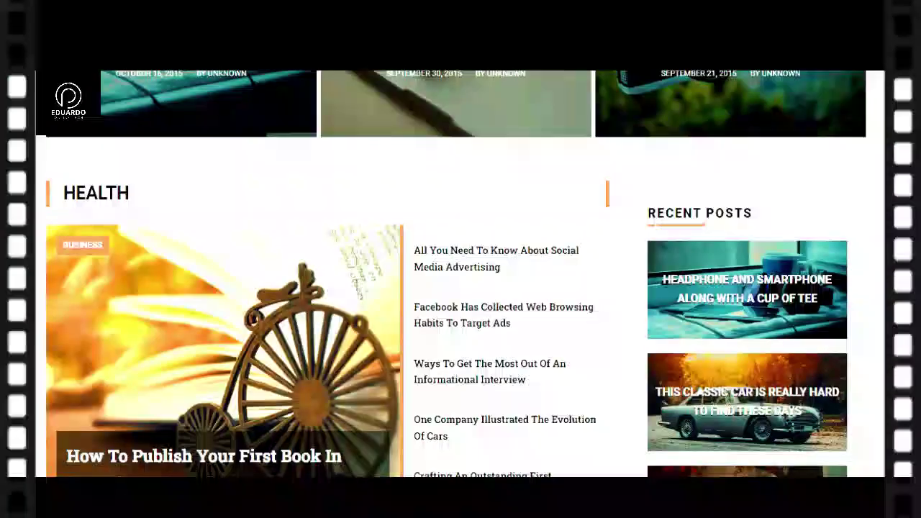
scroll(460, 276, down, 3)
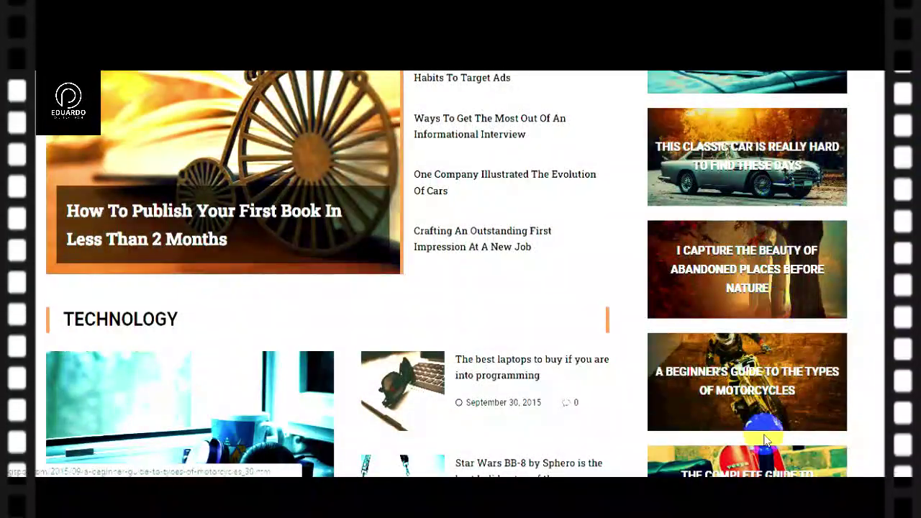
scroll(460, 274, down, 15)
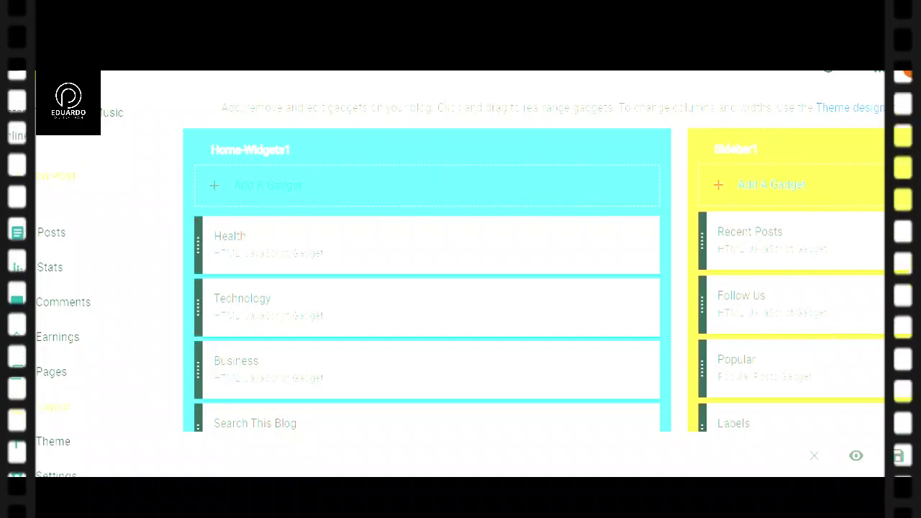
Review the layout's Home-Widgets, sidebar and footer gadget sections and compare them with the labels list and footer columns of the ProMag demo
scroll(461, 281, down, 5)
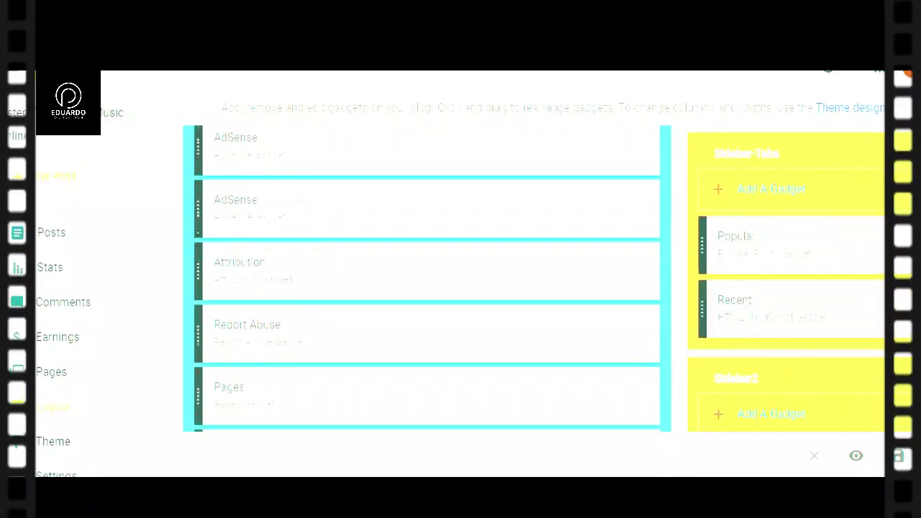
scroll(460, 281, up, 2)
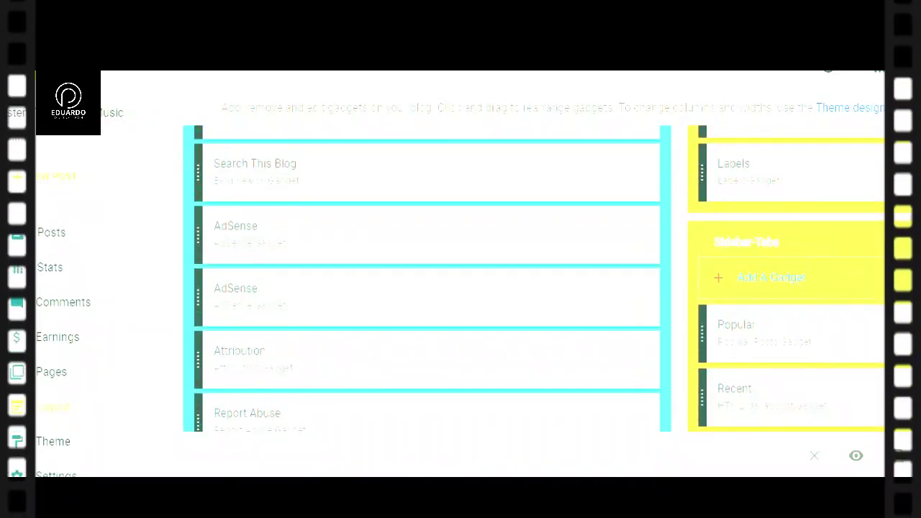
scroll(460, 281, down, 10)
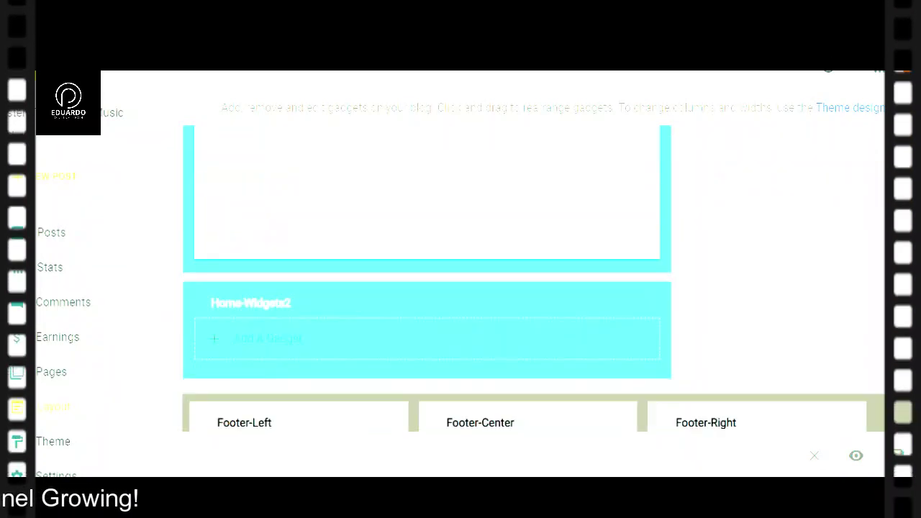
scroll(460, 280, down, 3)
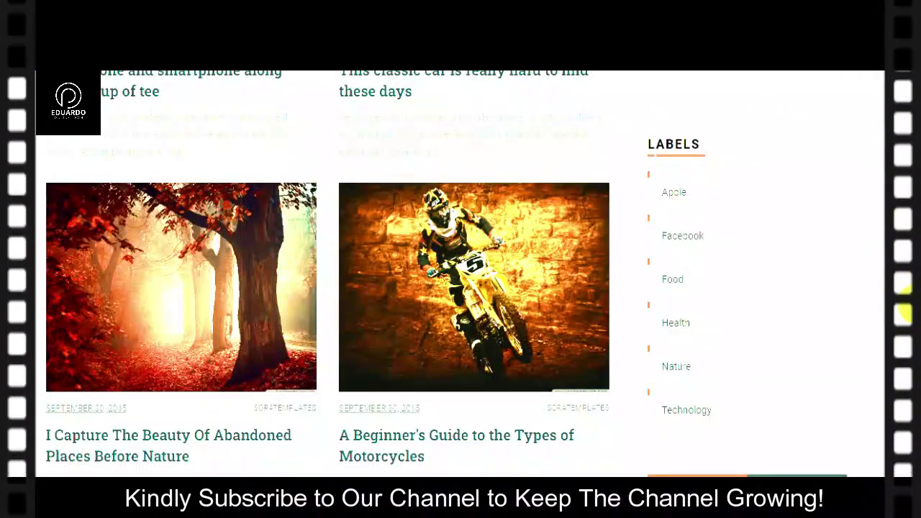
scroll(460, 273, down, 15)
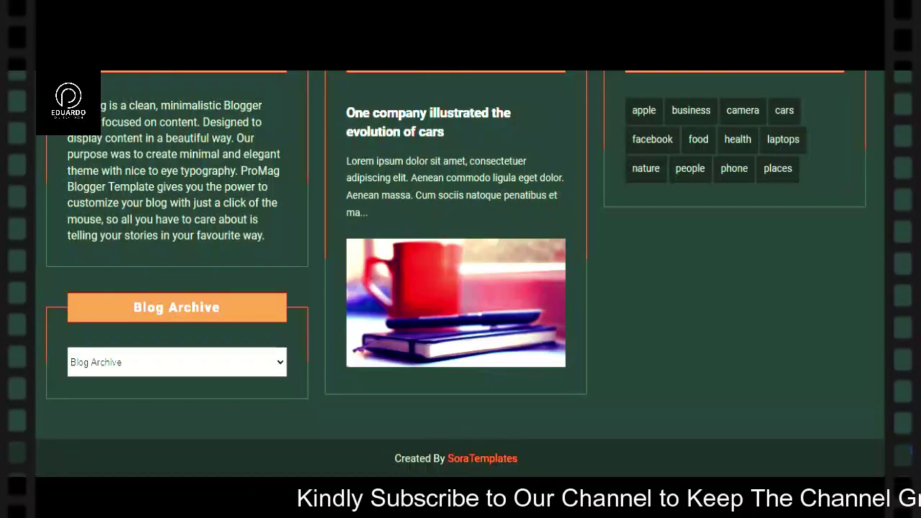
scroll(460, 273, up, 3)
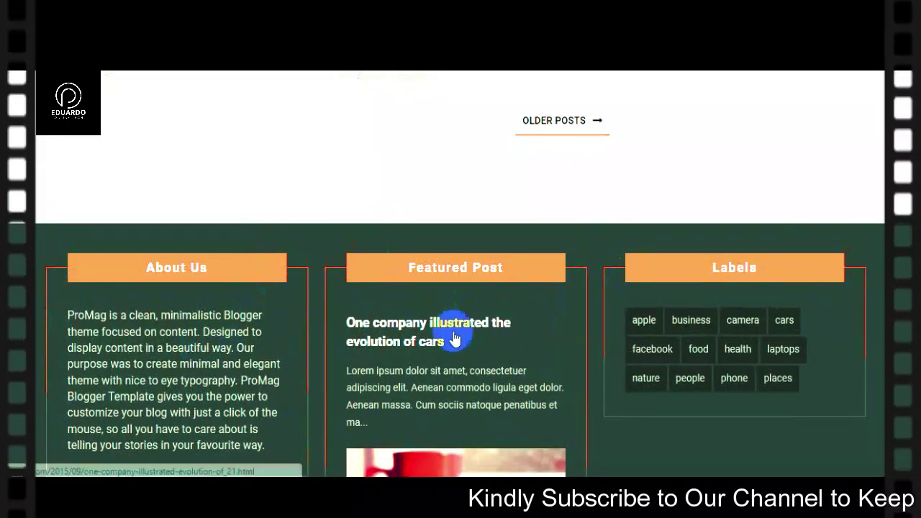